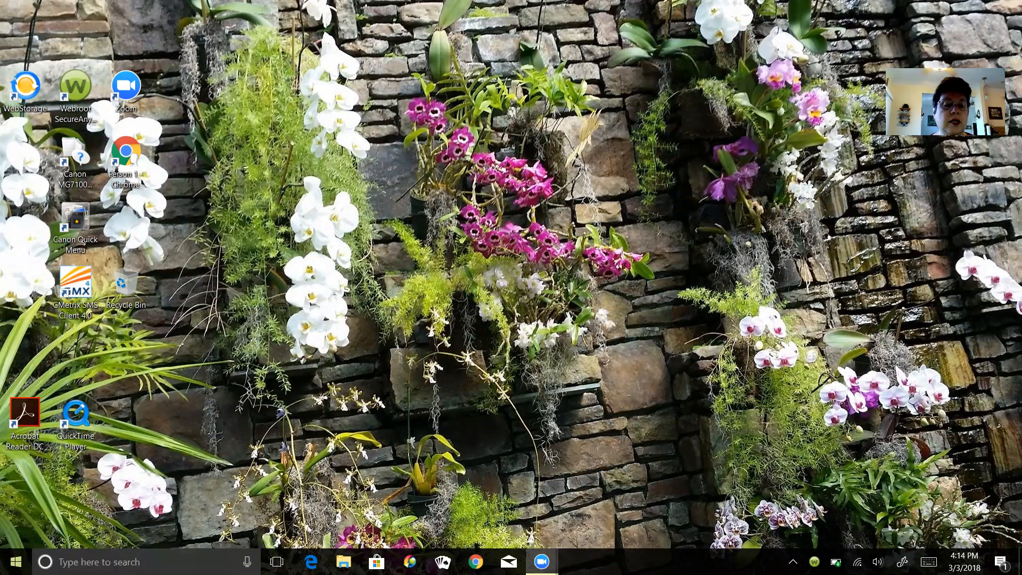
- Launch Publisher 2016 from the Start menu's app list under P
left_click(15, 562)
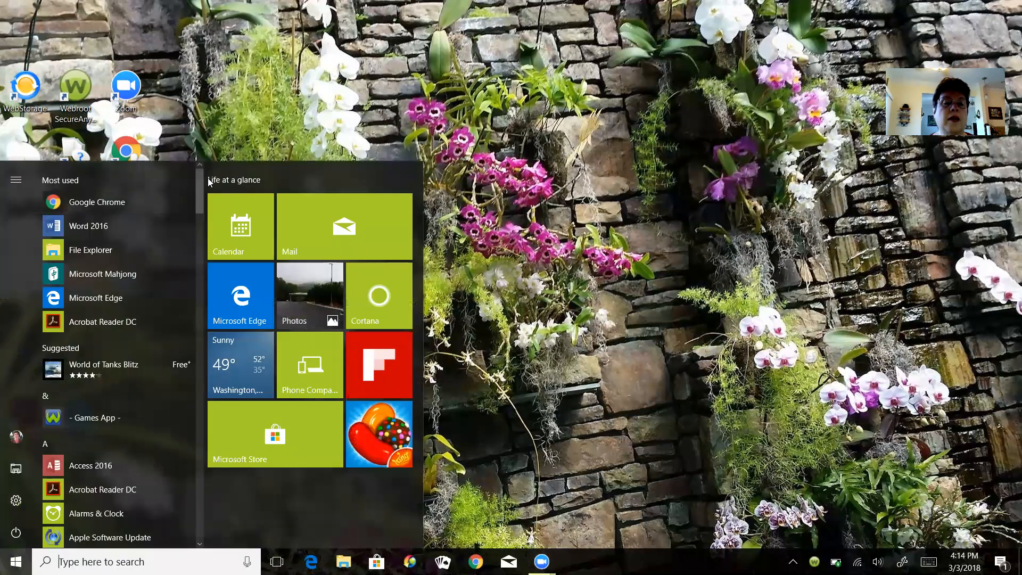
left_click_drag(199, 181, 182, 398)
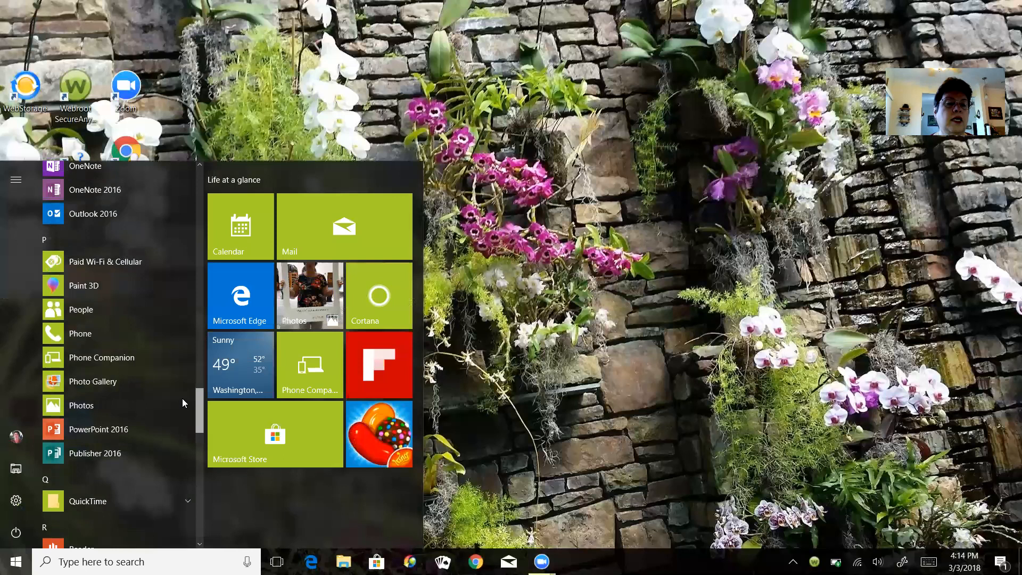
left_click(95, 486)
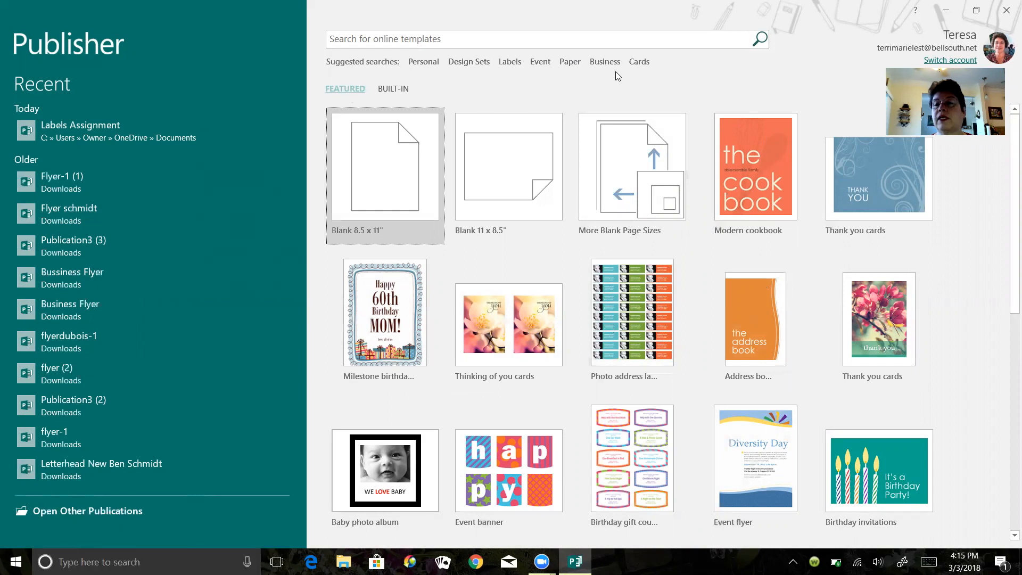
- Show the BUILT-IN template categories and open Labels
left_click(395, 88)
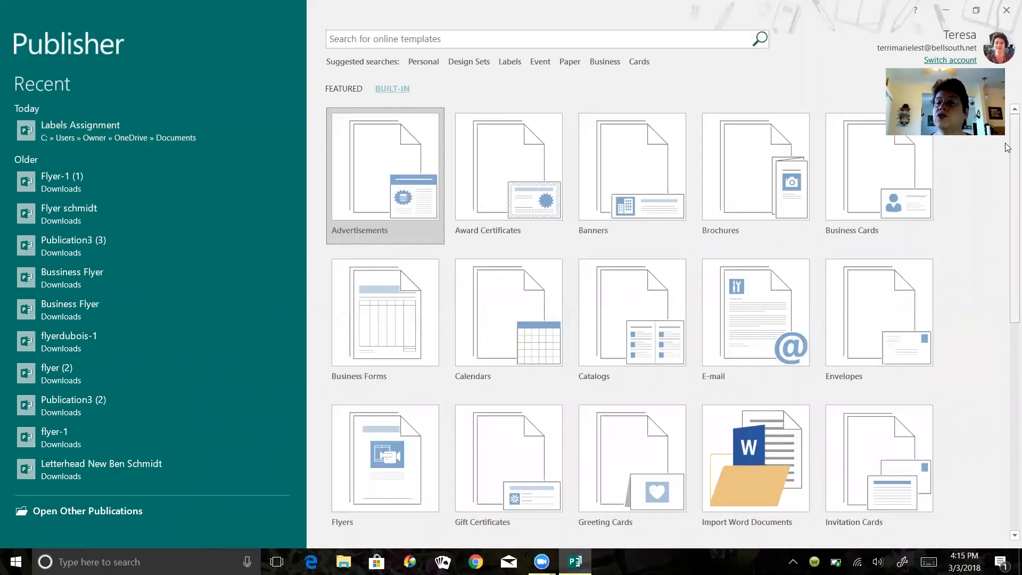
scroll(1008, 190, "down", 1)
scroll(1007, 191, "down", 10)
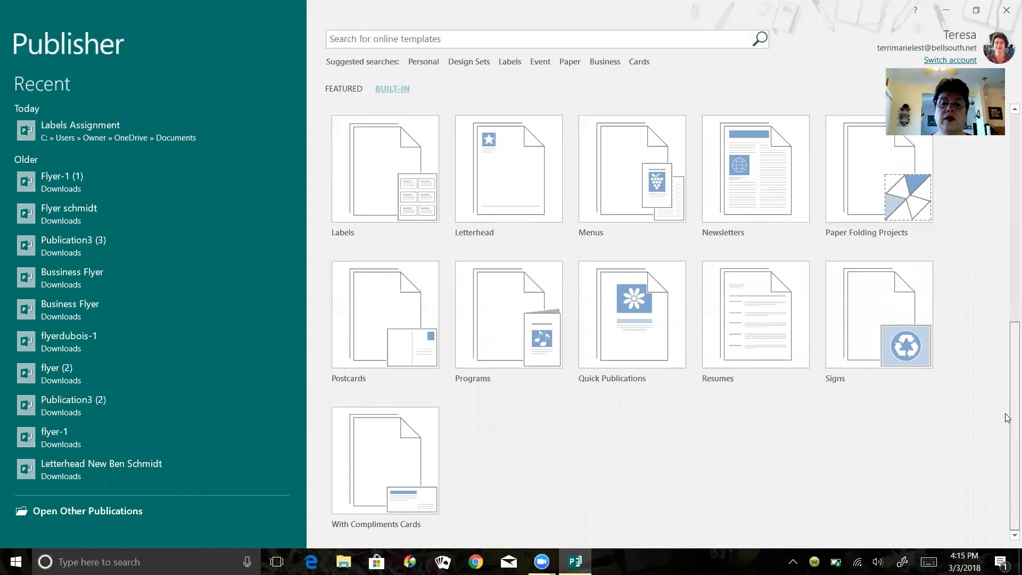
left_click(373, 157)
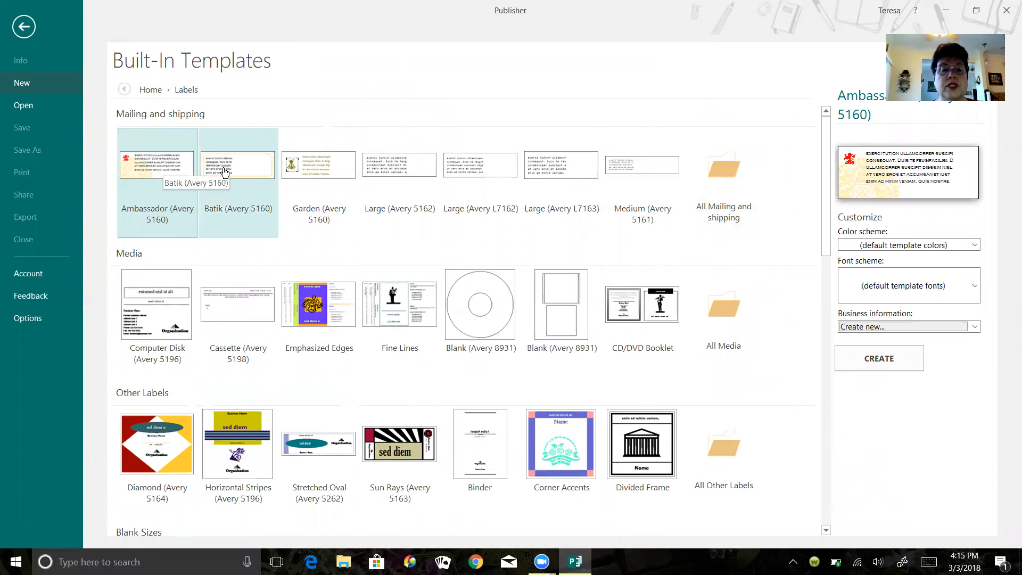
- Create a publication from the Ambassador (Avery 5160) label under Mailing and shipping
double_click(155, 162)
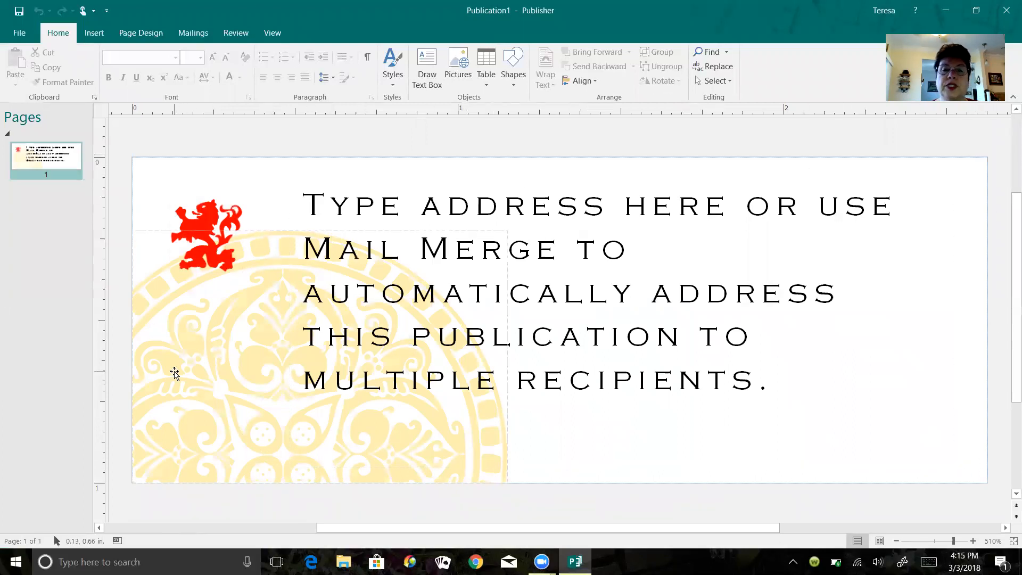
- Try the Sagebrush, Clay, Island and Glacier colour schemes, then apply Berry
left_click(136, 36)
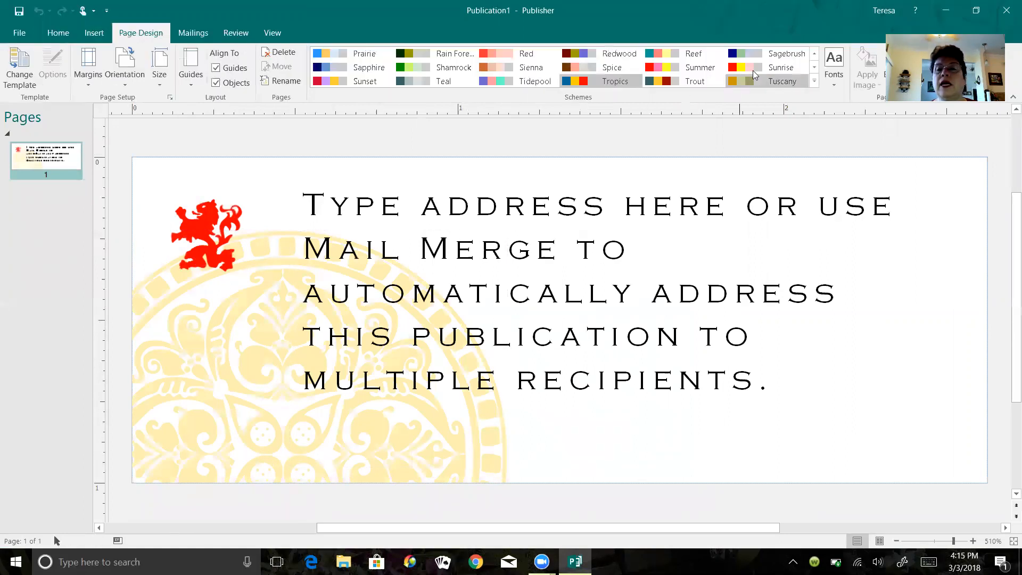
left_click(803, 56)
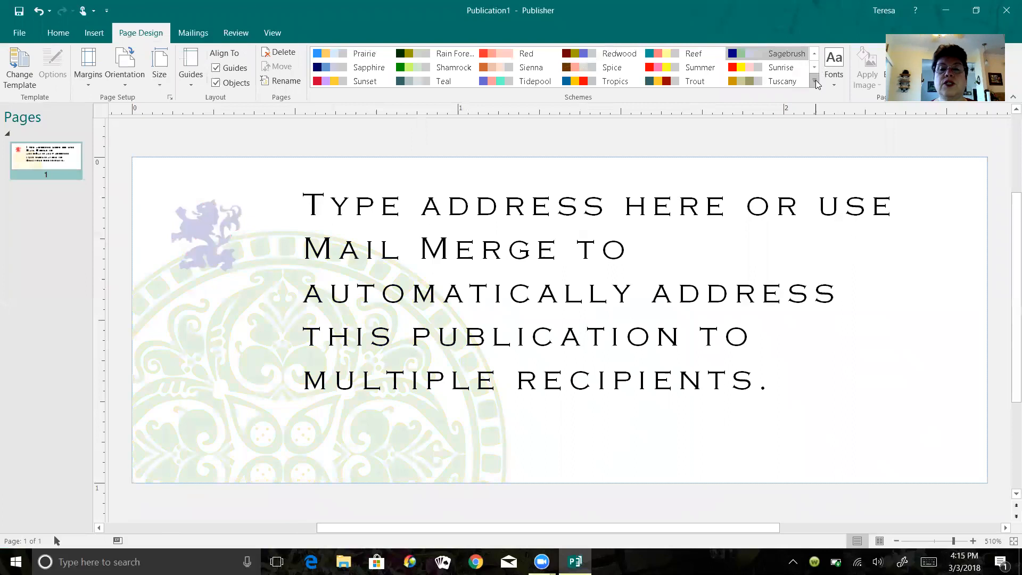
left_click(815, 82)
left_click(676, 155)
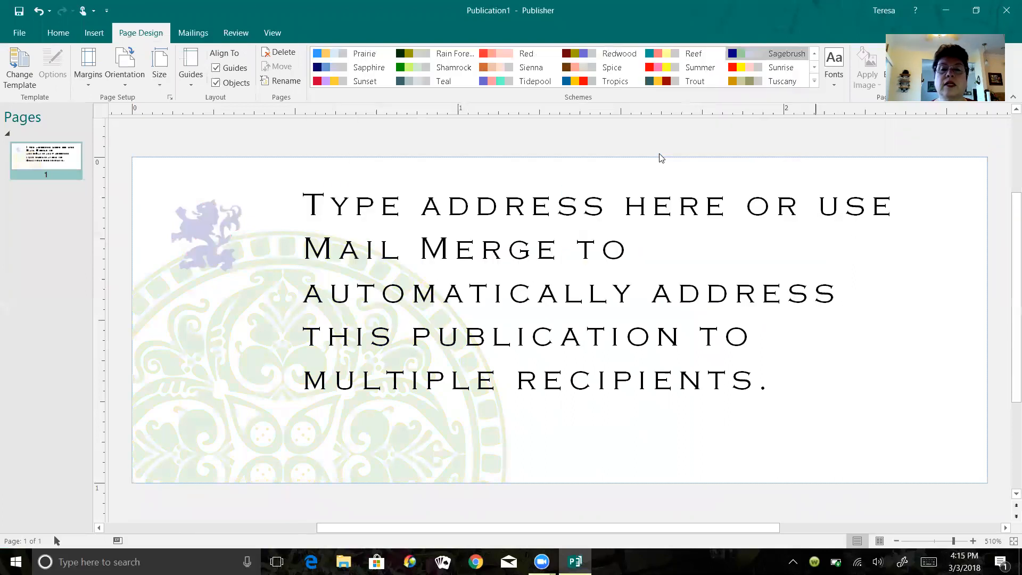
left_click(815, 80)
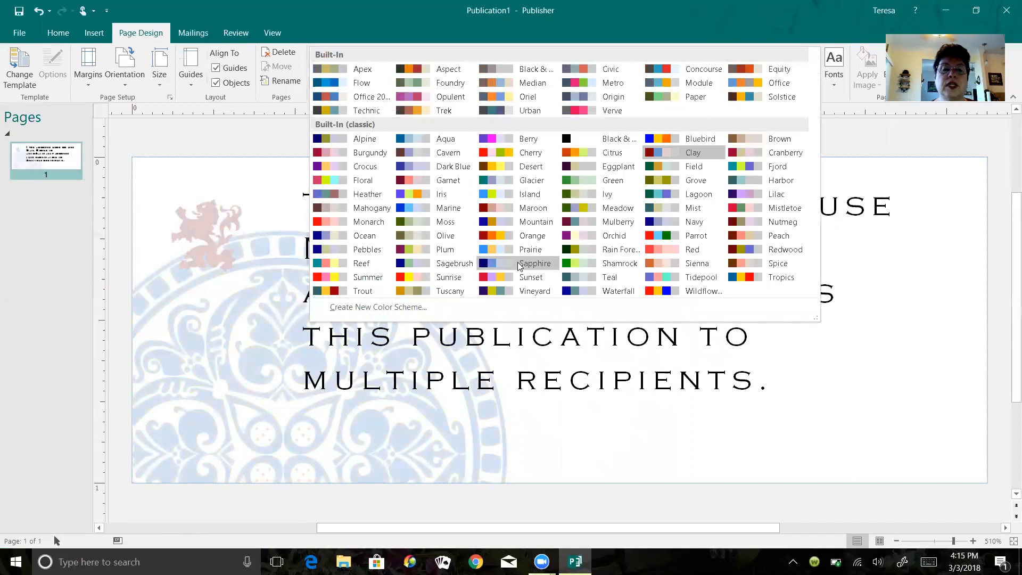
left_click(486, 197)
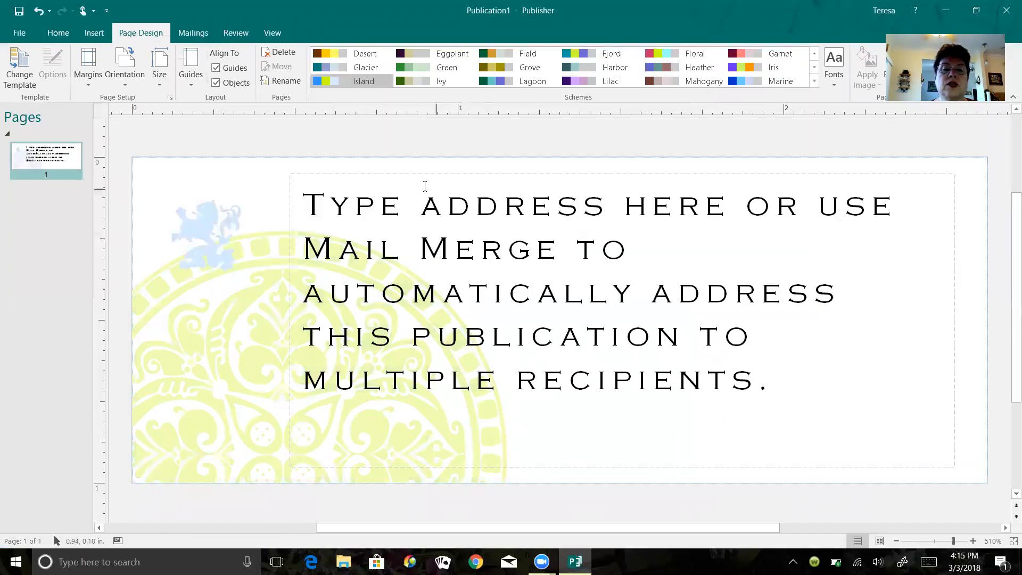
left_click(326, 69)
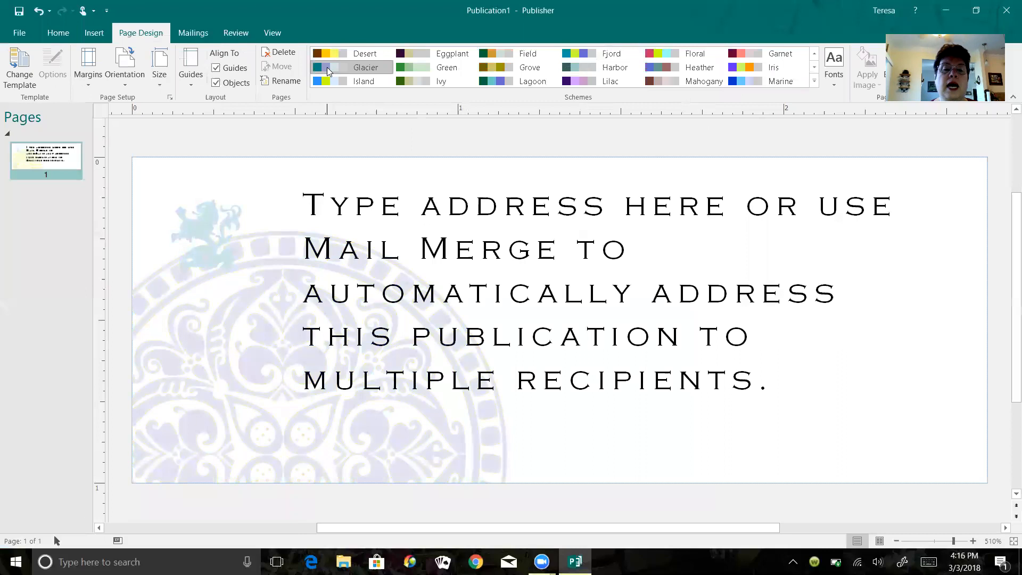
left_click(814, 82)
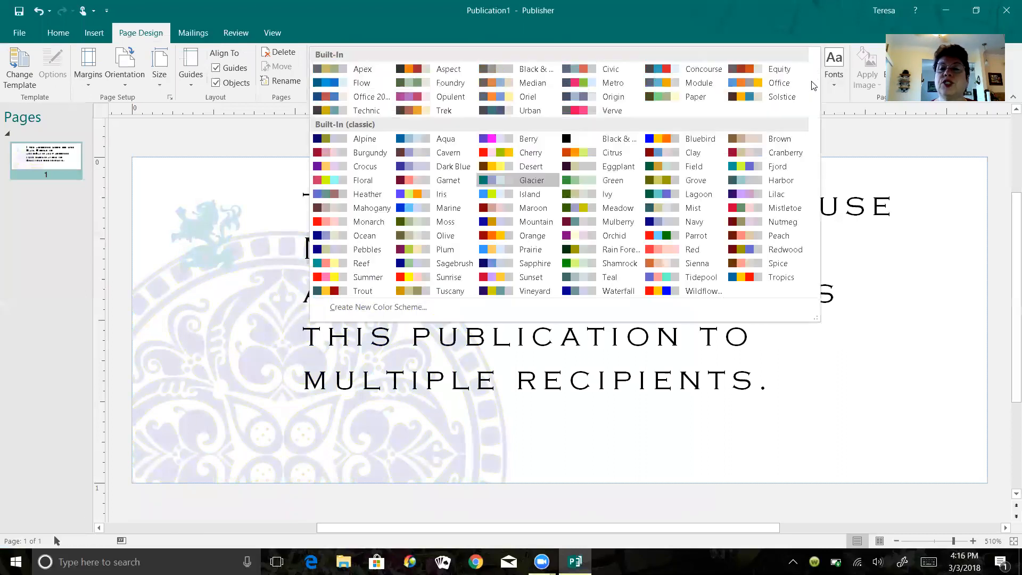
left_click(489, 141)
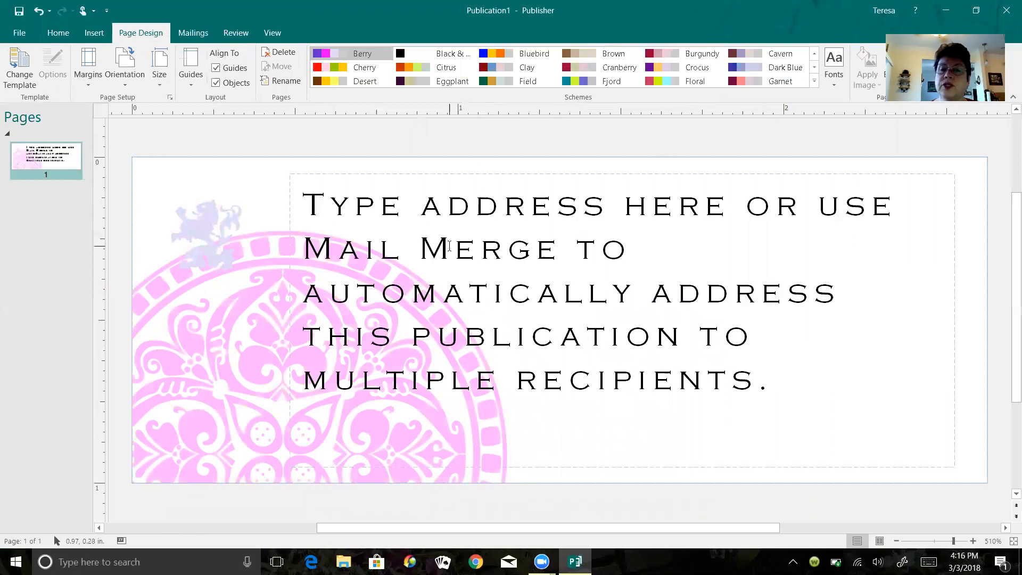
- Replace the placeholder address text with the sender's full name and street address line
left_click(294, 193)
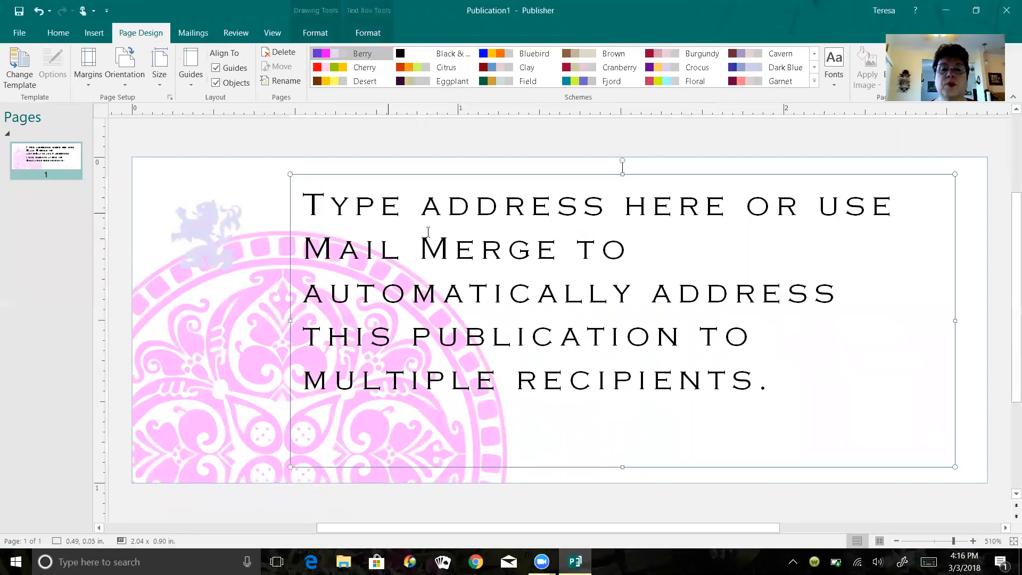
triple_click(302, 194)
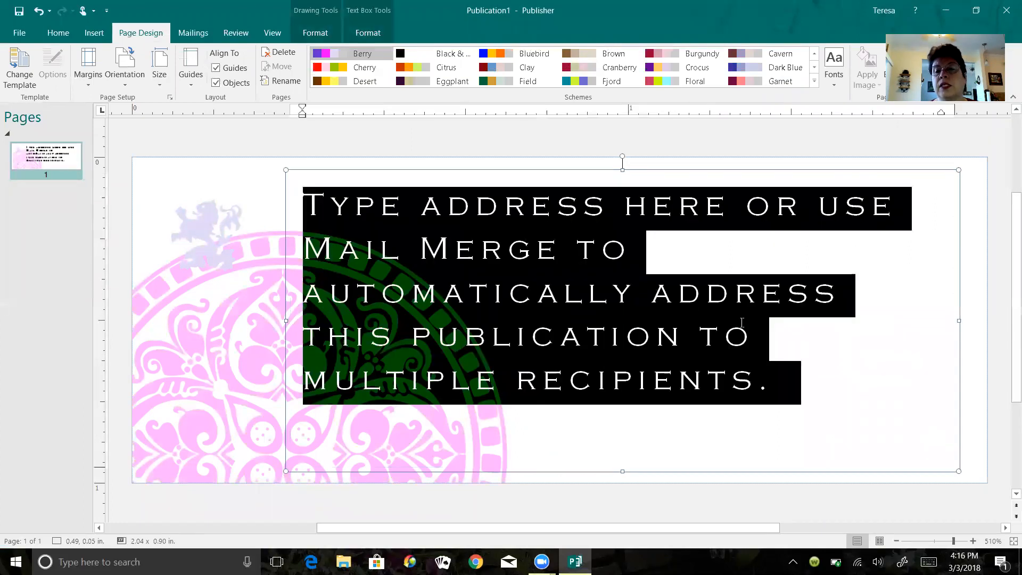
key("Delete")
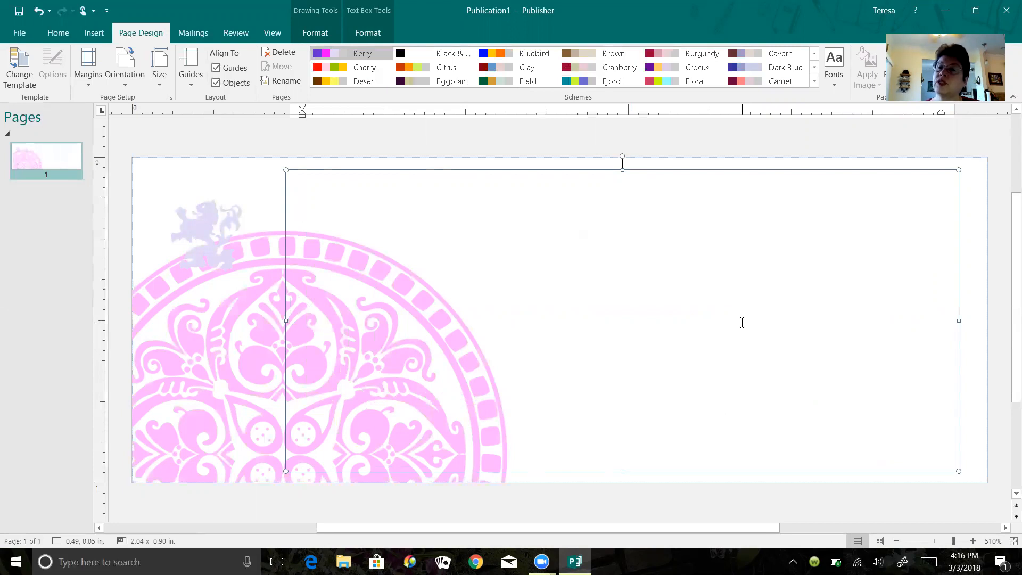
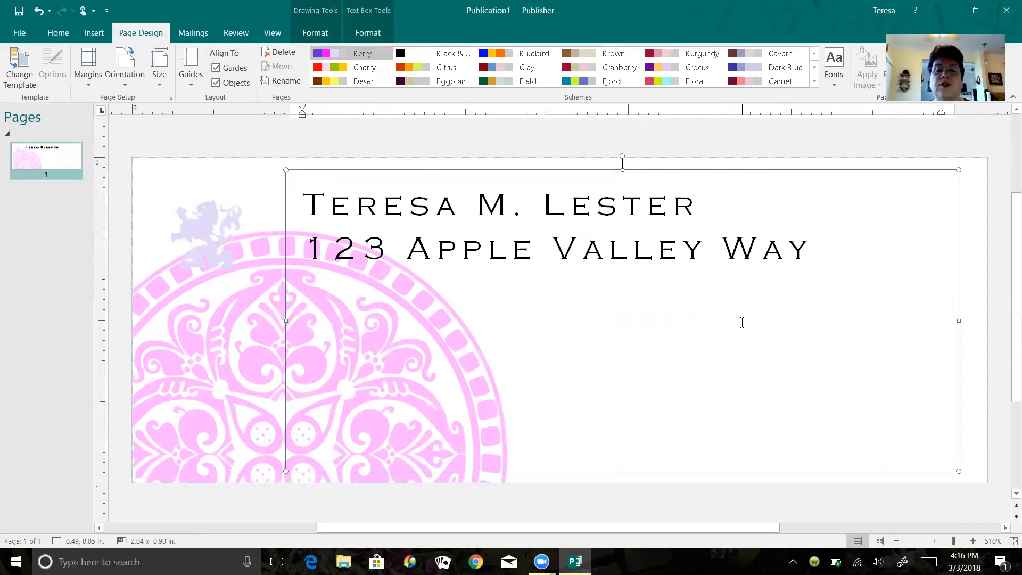
- Change the two address lines to the Cambria font
left_click_drag(297, 193, 846, 253)
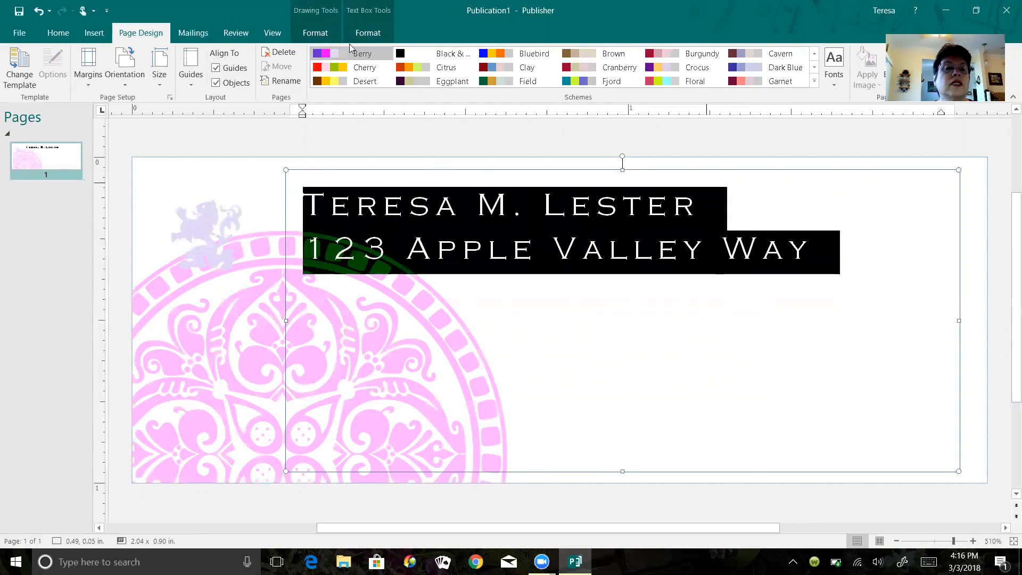
left_click(58, 33)
left_click(175, 59)
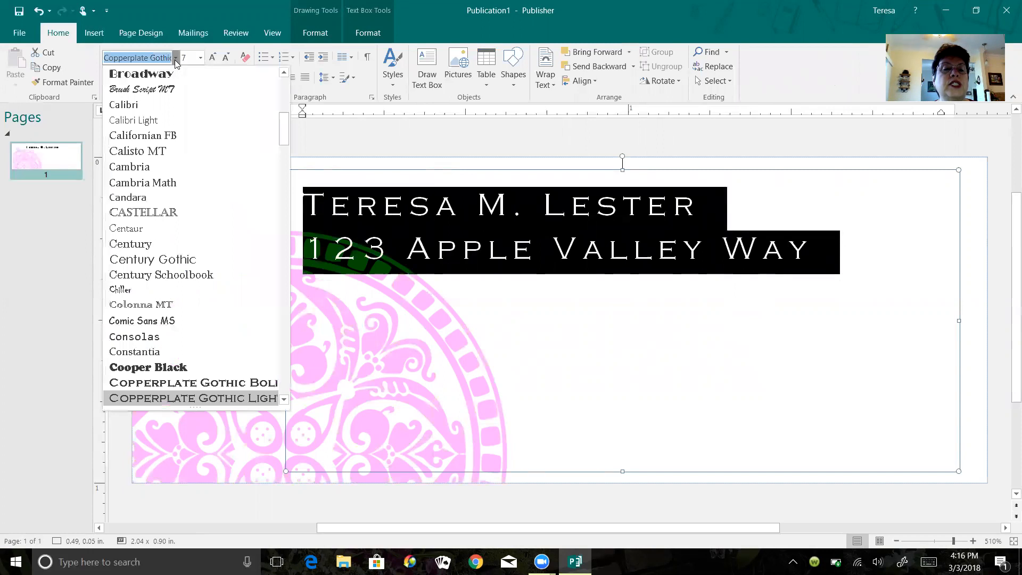
left_click(148, 169)
left_click(432, 309)
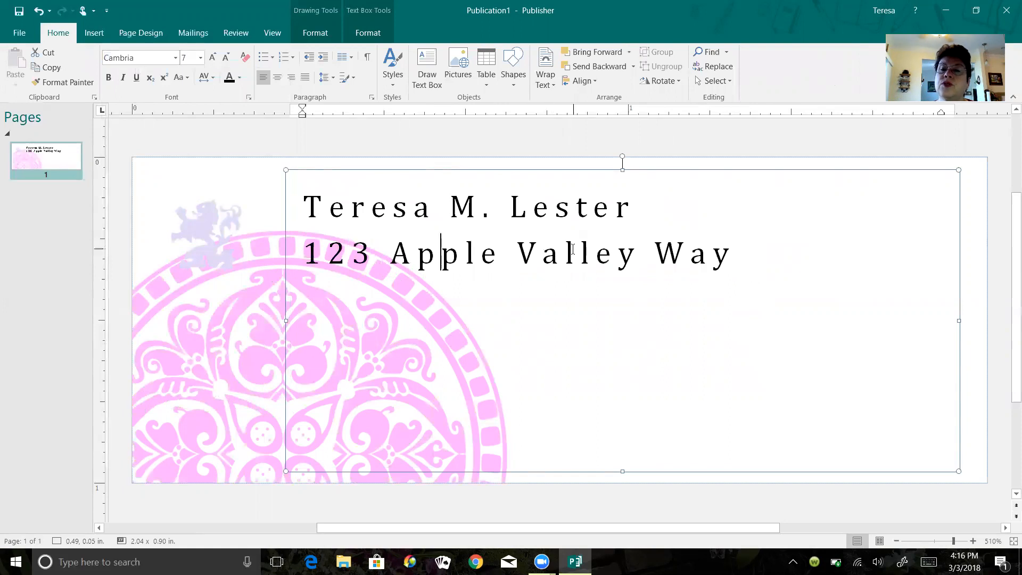
- Add a third address line with the city, state and ZIP code
left_click(746, 254)
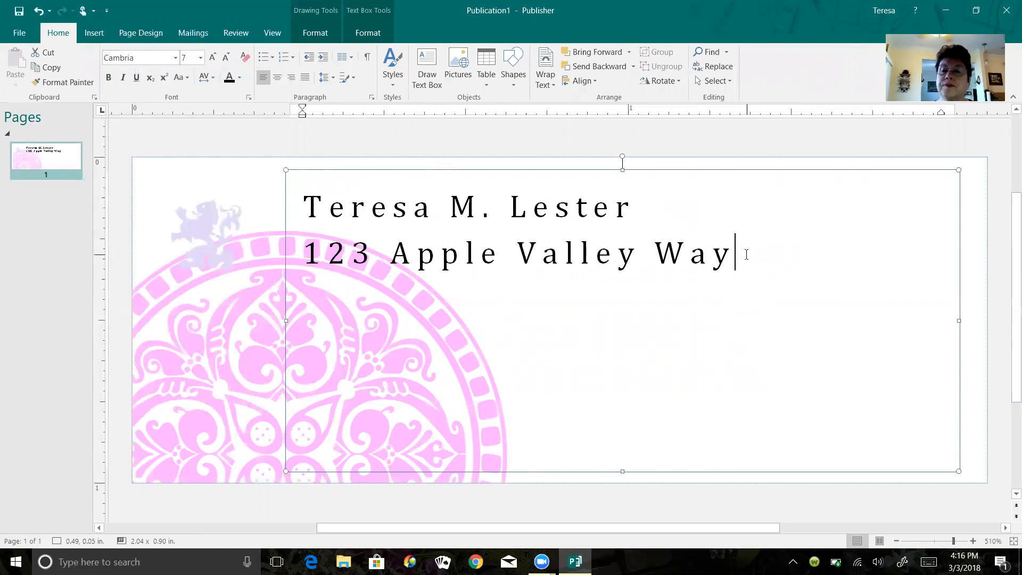
key("Return")
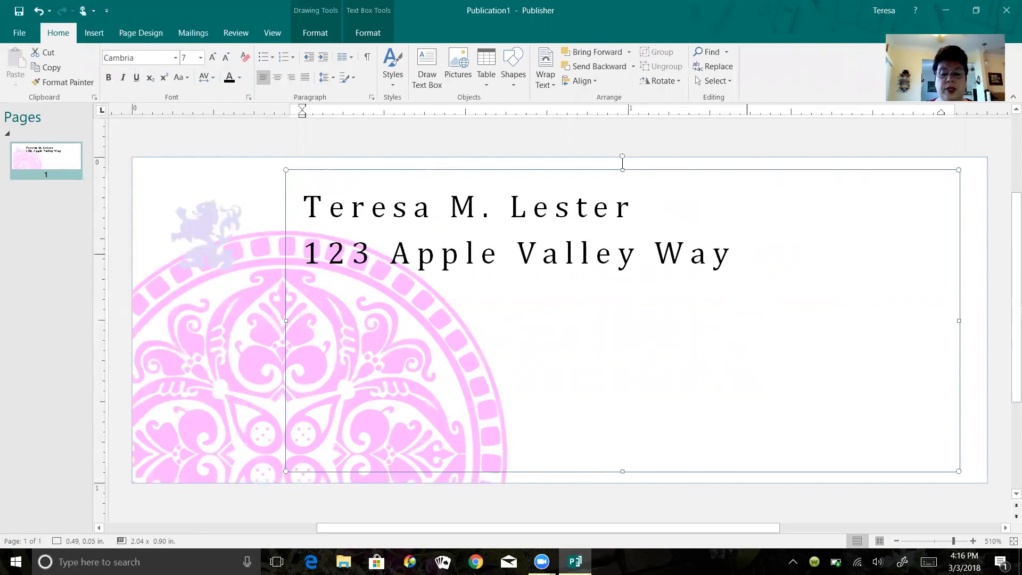
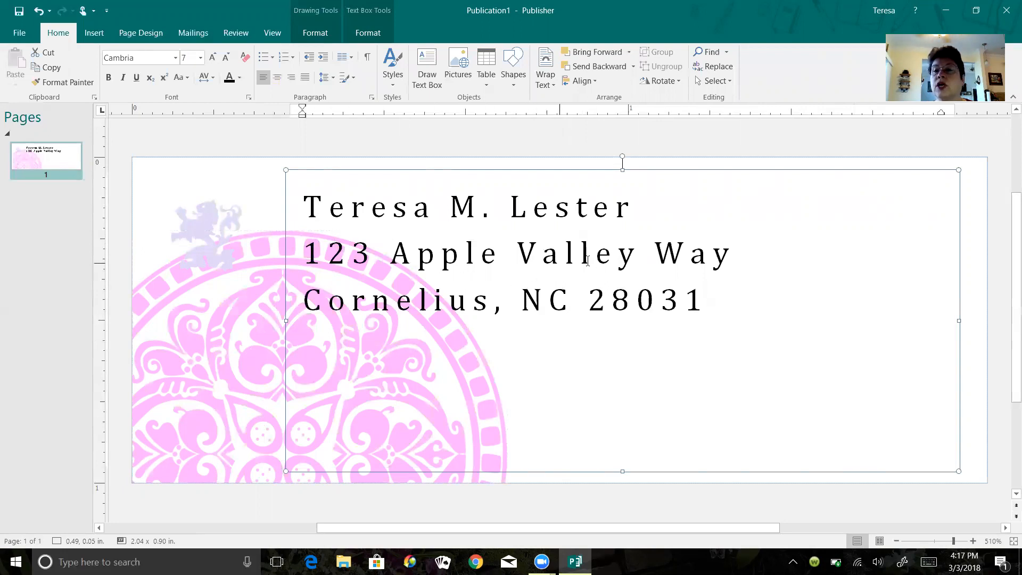
- Set the three address lines to 14 pt and widen the text box slightly rightward
left_click_drag(305, 198, 714, 296)
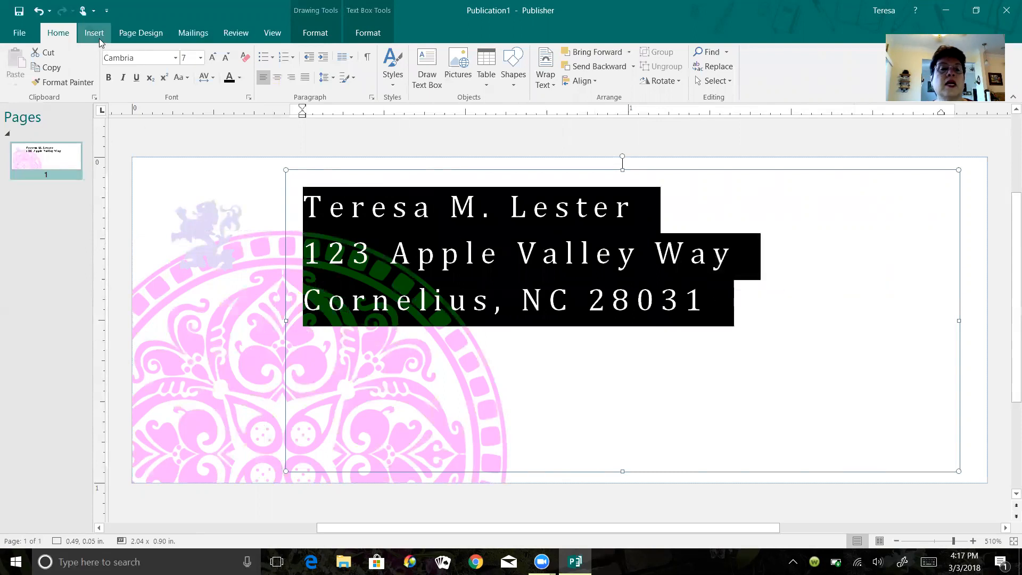
left_click(200, 60)
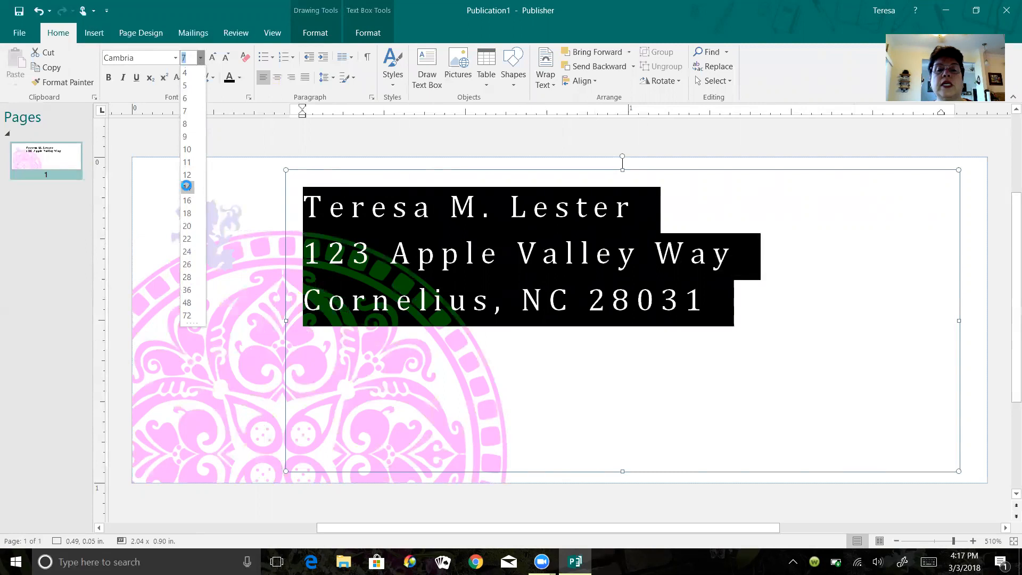
left_click(187, 188)
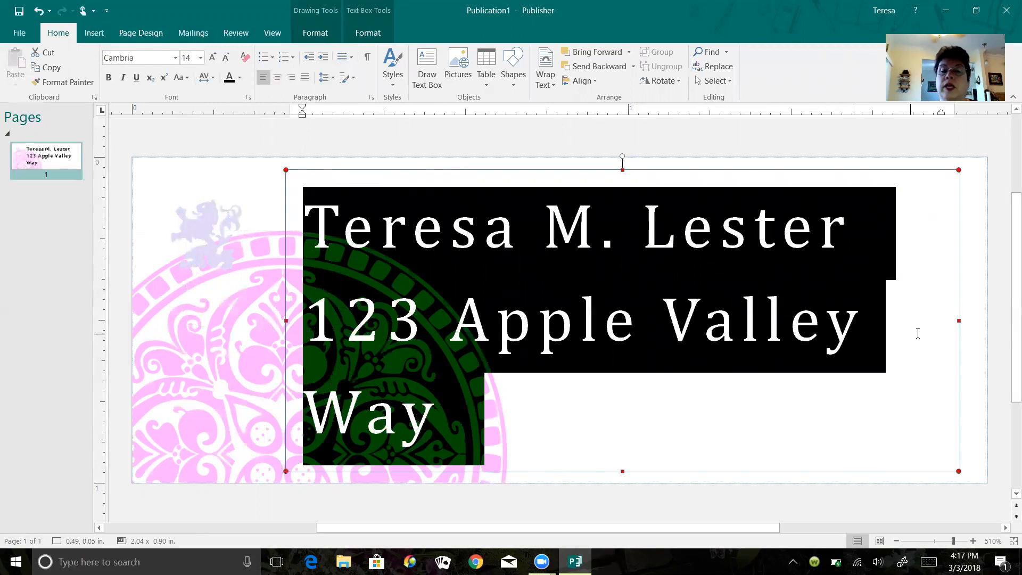
left_click_drag(956, 323, 977, 322)
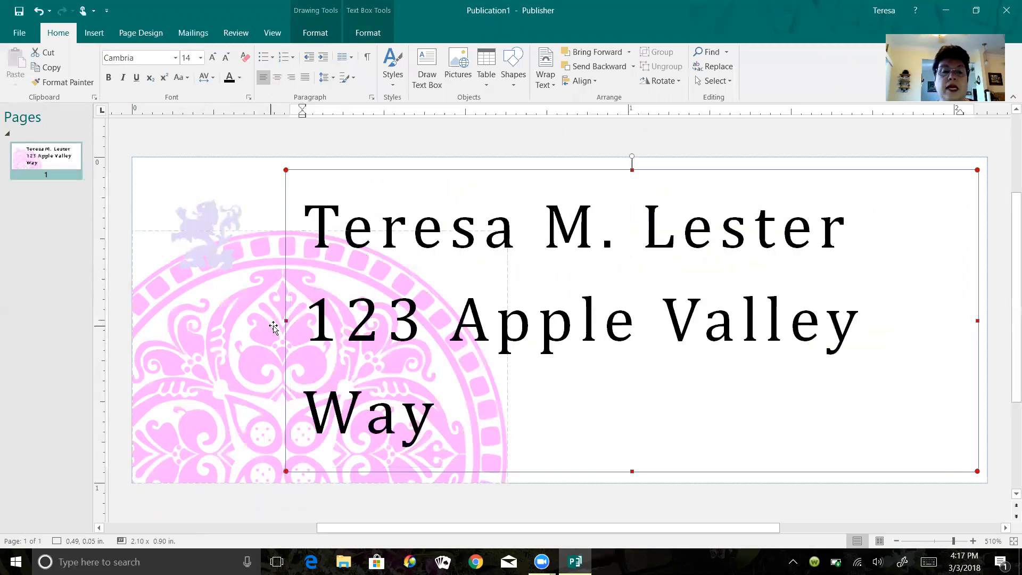
- Widen the address box to the left and reduce the address text to 12 pt
left_click_drag(285, 321, 257, 321)
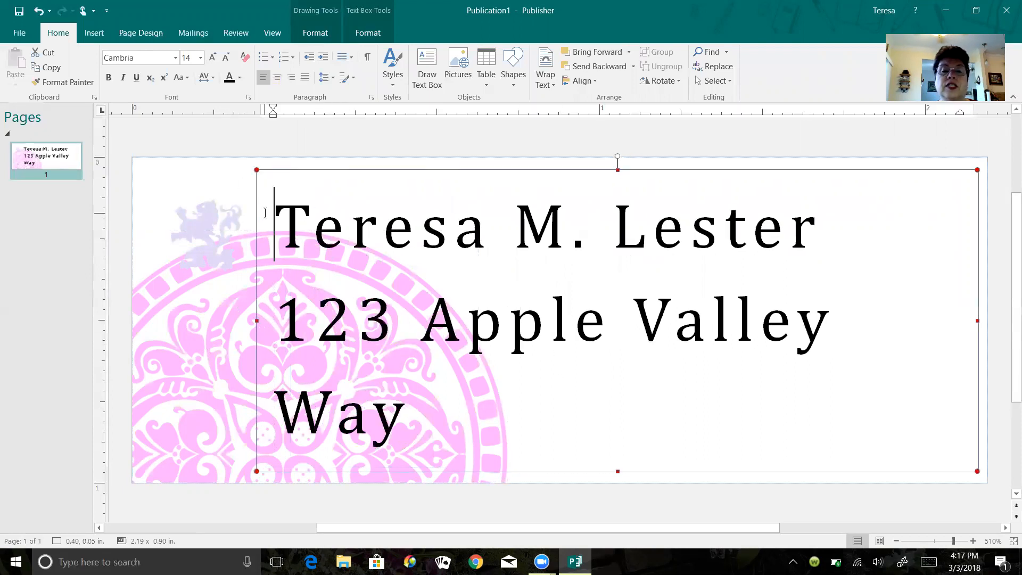
left_click_drag(284, 216, 691, 389)
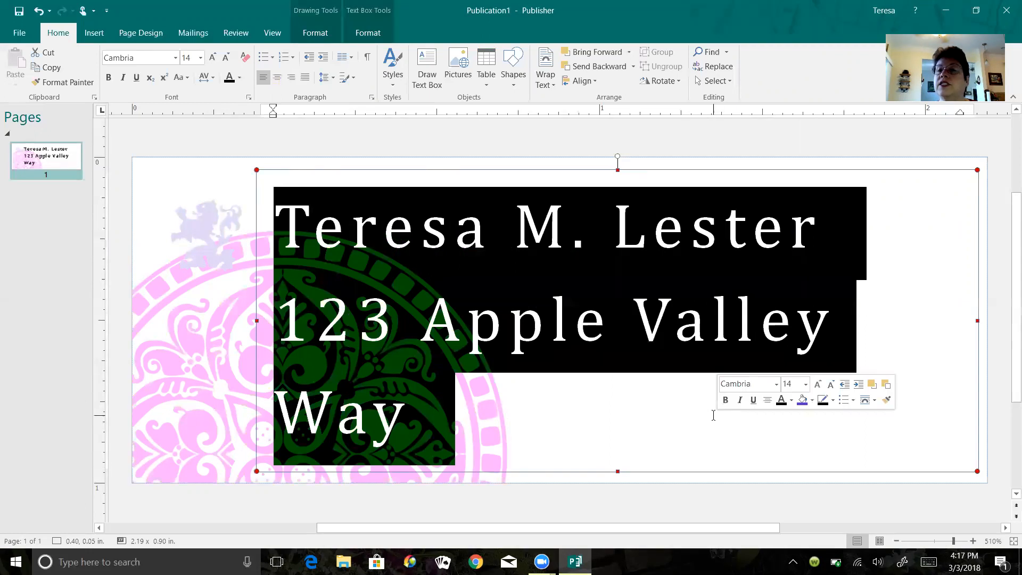
left_click(200, 58)
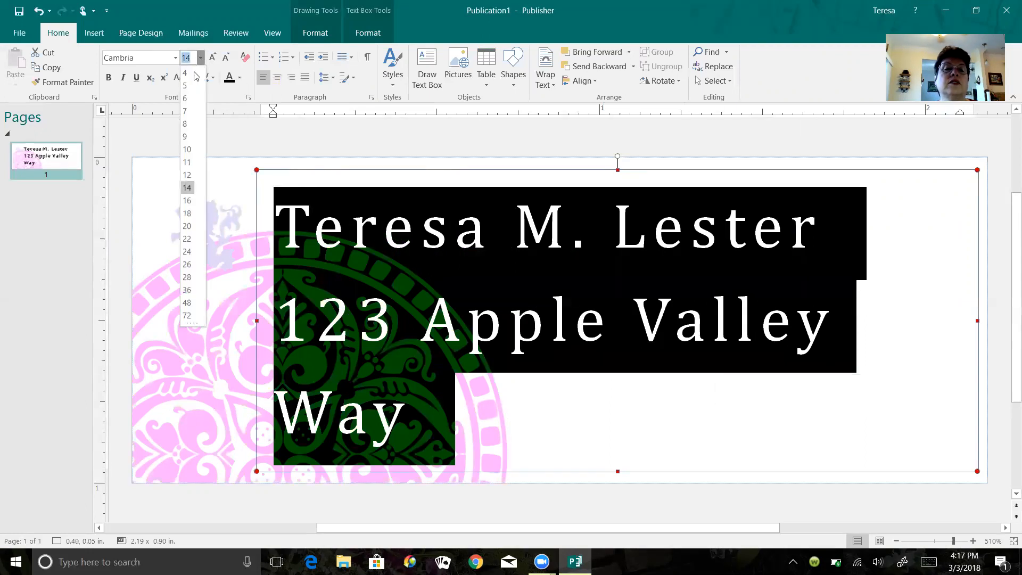
left_click(190, 178)
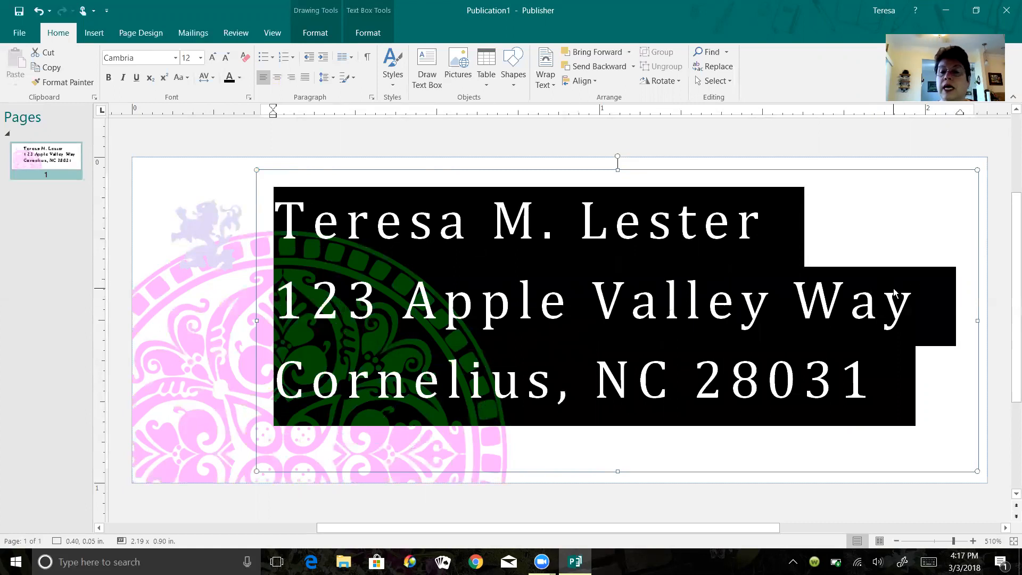
left_click(840, 266)
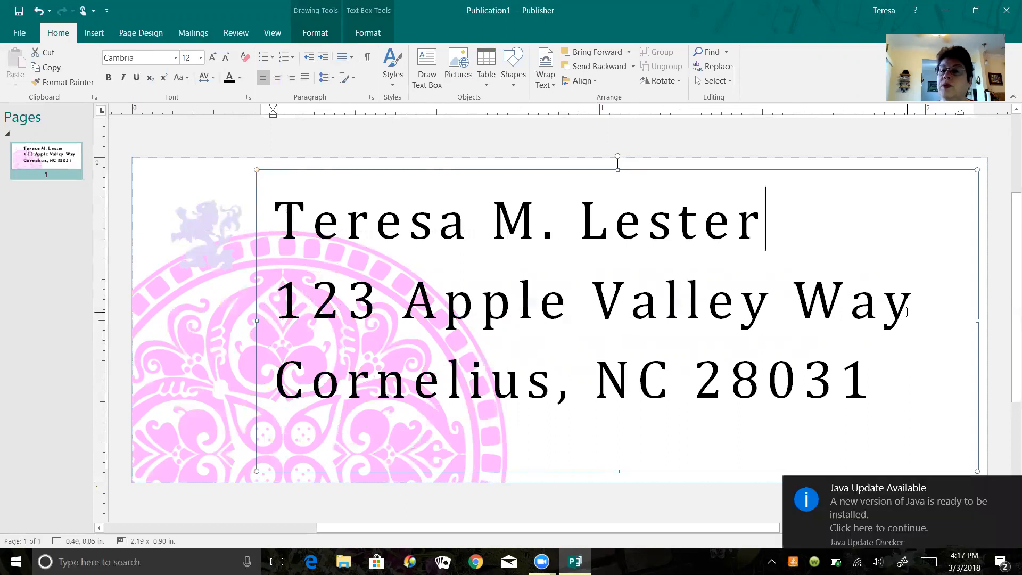
left_click(1008, 487)
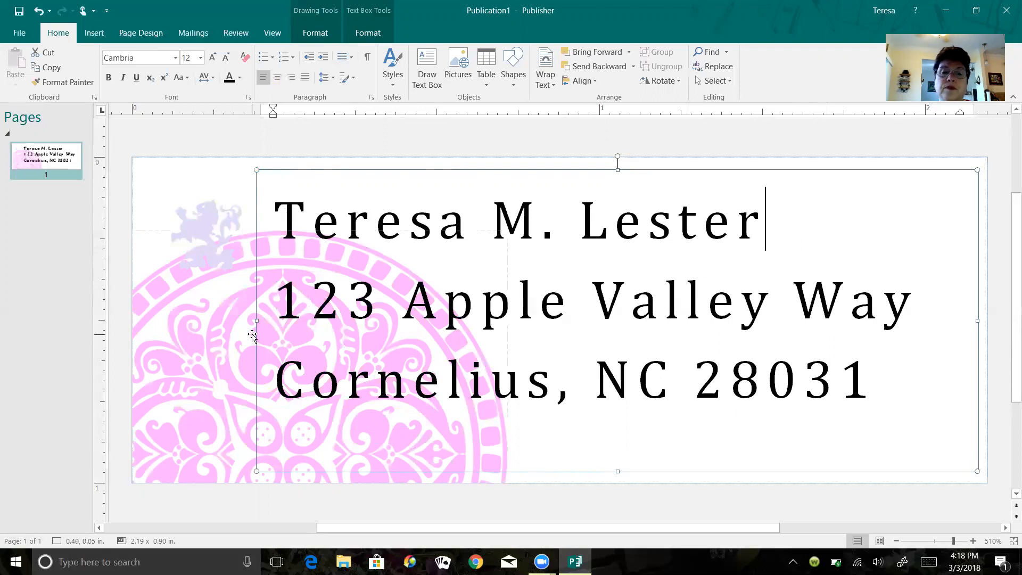
- Close the label publication and choose Don't Save to discard the changes
left_click(219, 328)
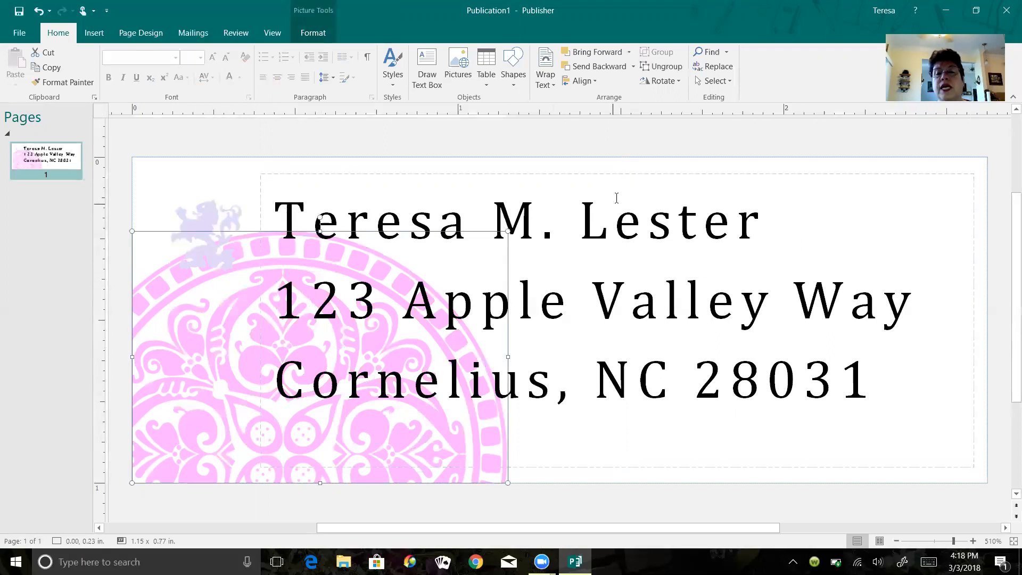
left_click(640, 168)
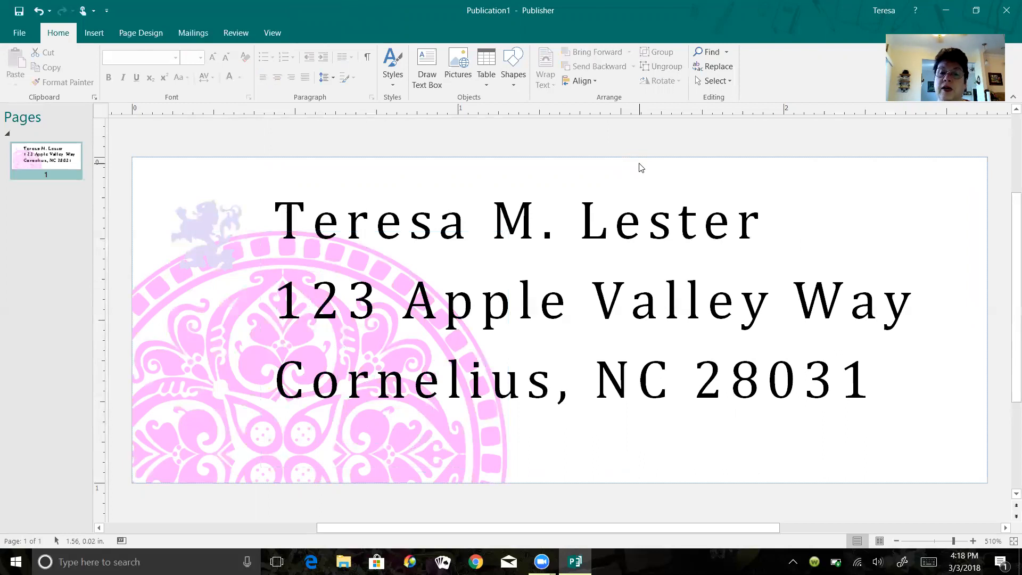
left_click(1005, 7)
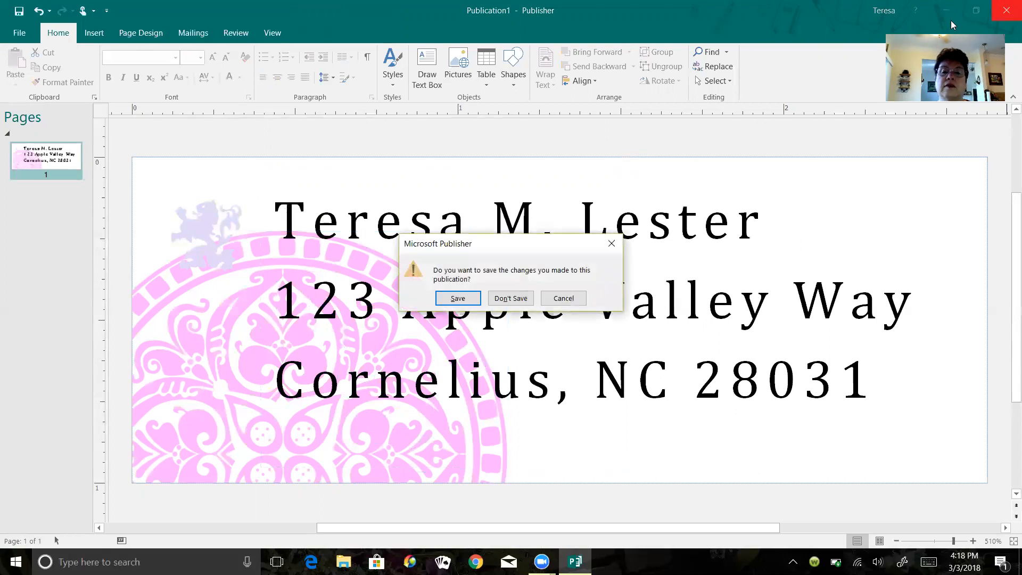
left_click(510, 298)
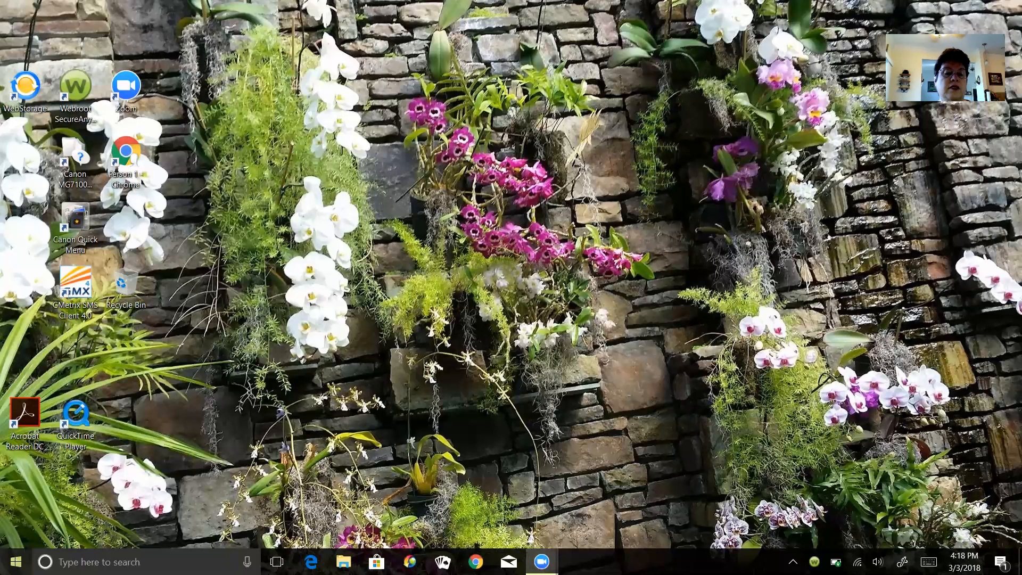
- Relaunch Publisher 2016 from the Start menu's app list
left_click(12, 559)
left_click_drag(196, 192, 192, 412)
left_click(110, 437)
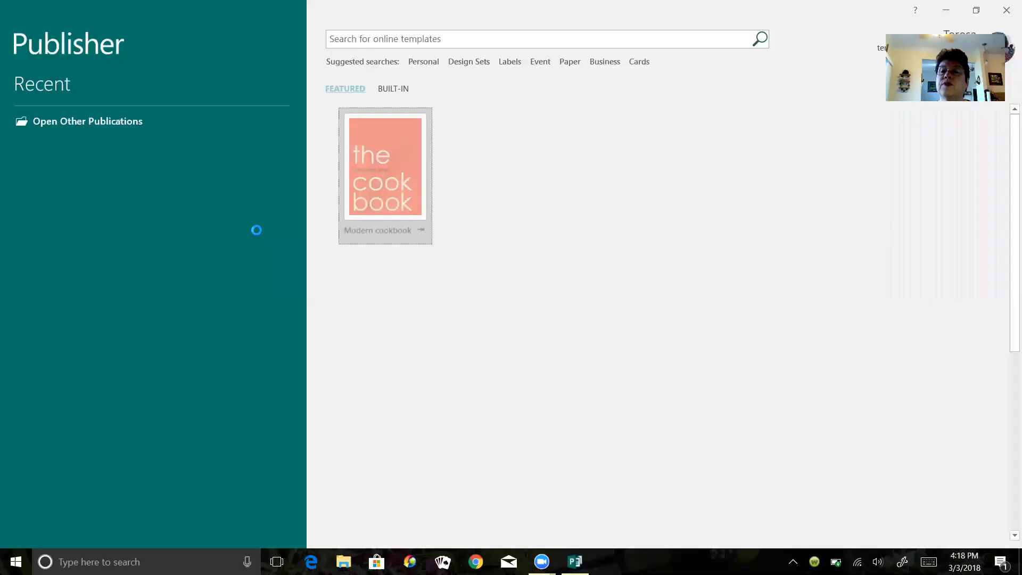
- Create a publication from the Batik (Avery 5160) template in the BUILT-IN Labels category
left_click(392, 91)
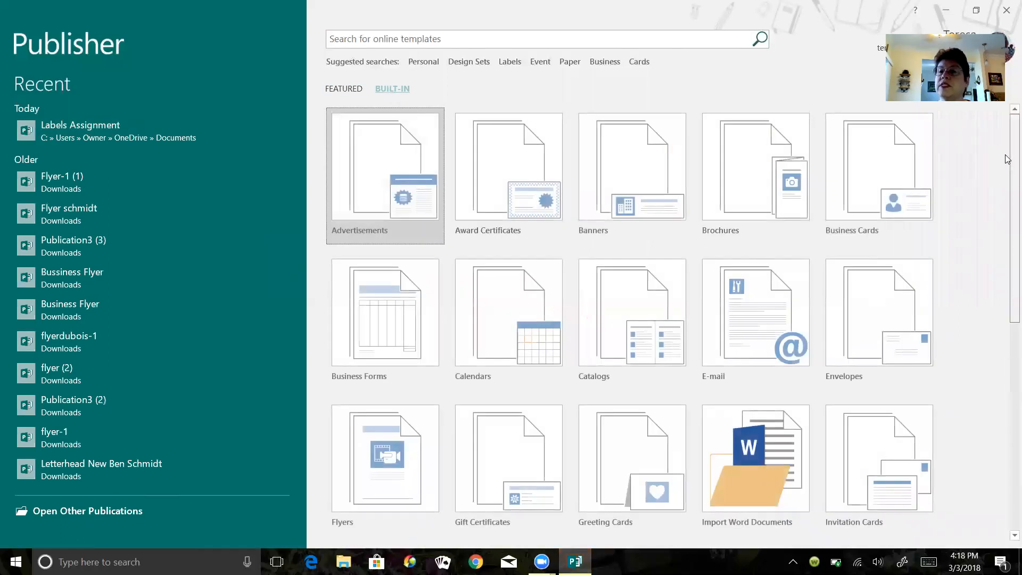
scroll(1007, 159, "down", 5)
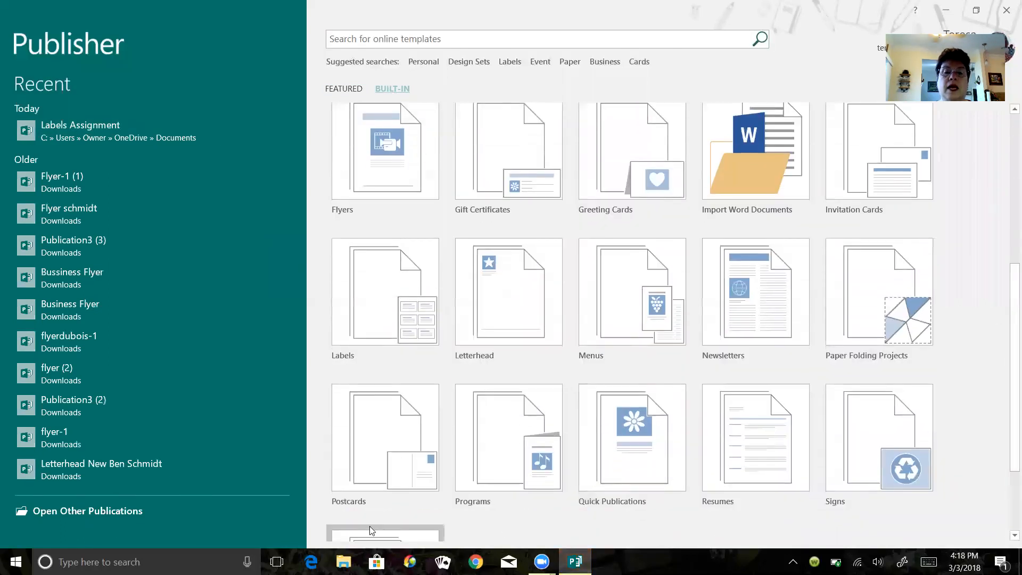
left_click(388, 307)
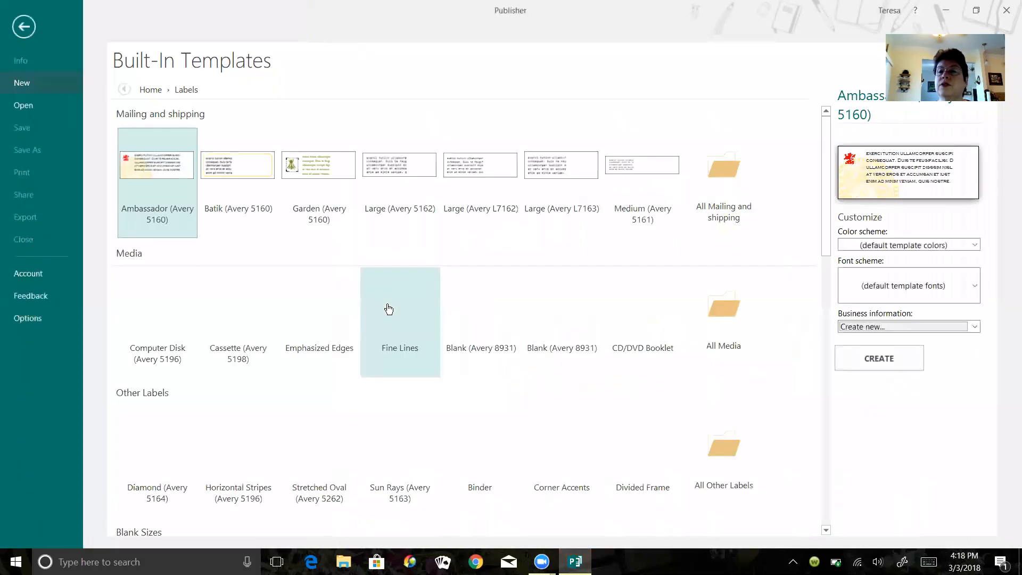
left_click(238, 169)
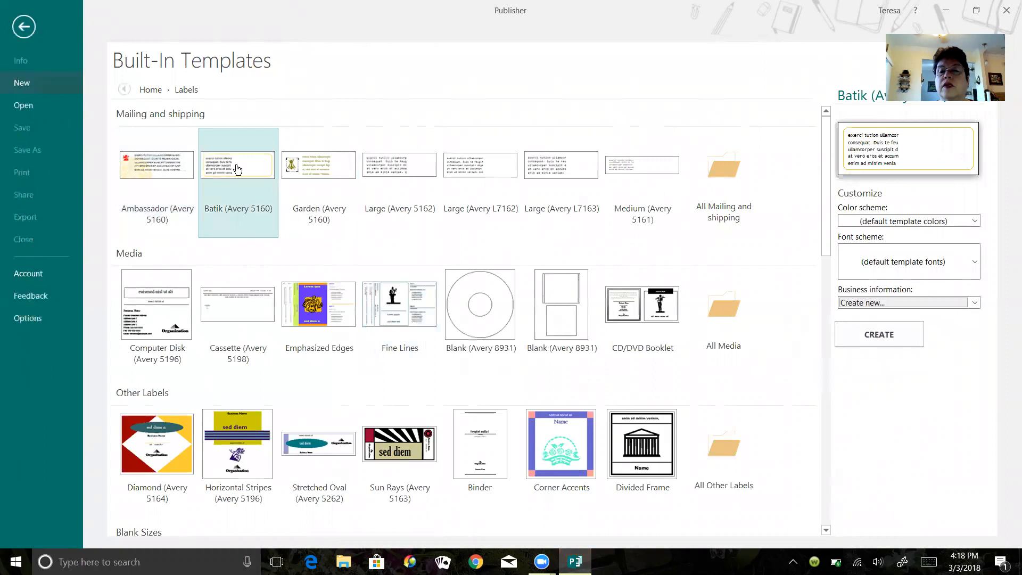
double_click(238, 169)
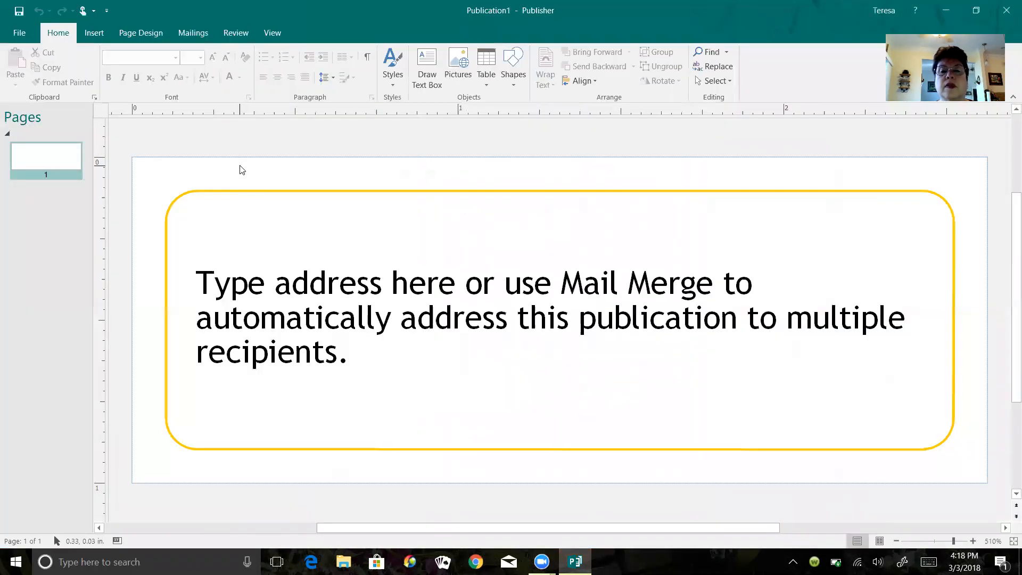
- Replace the placeholder text with the sender's full name, street address, and city, state and ZIP line
left_click(304, 348)
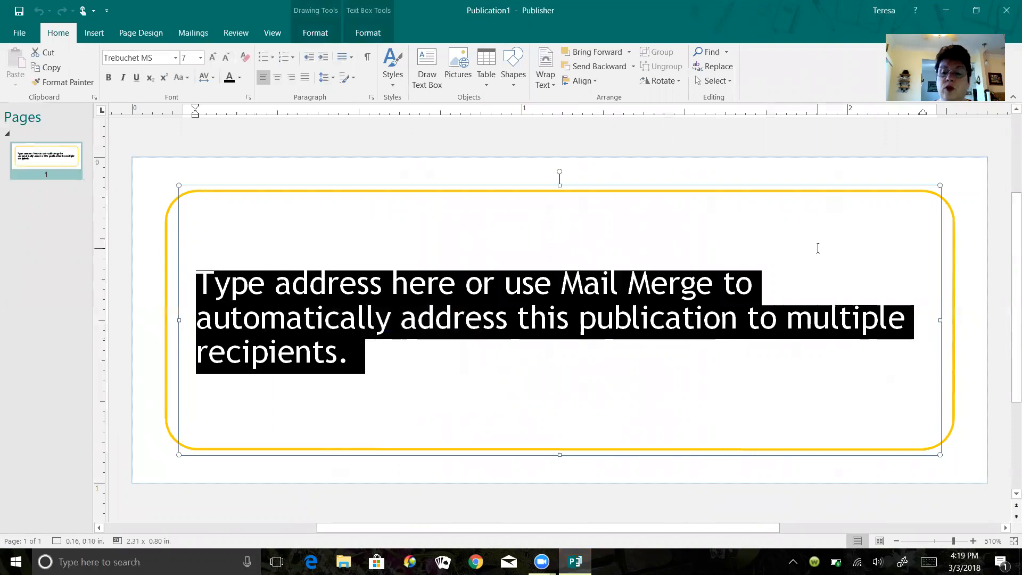
key("Delete")
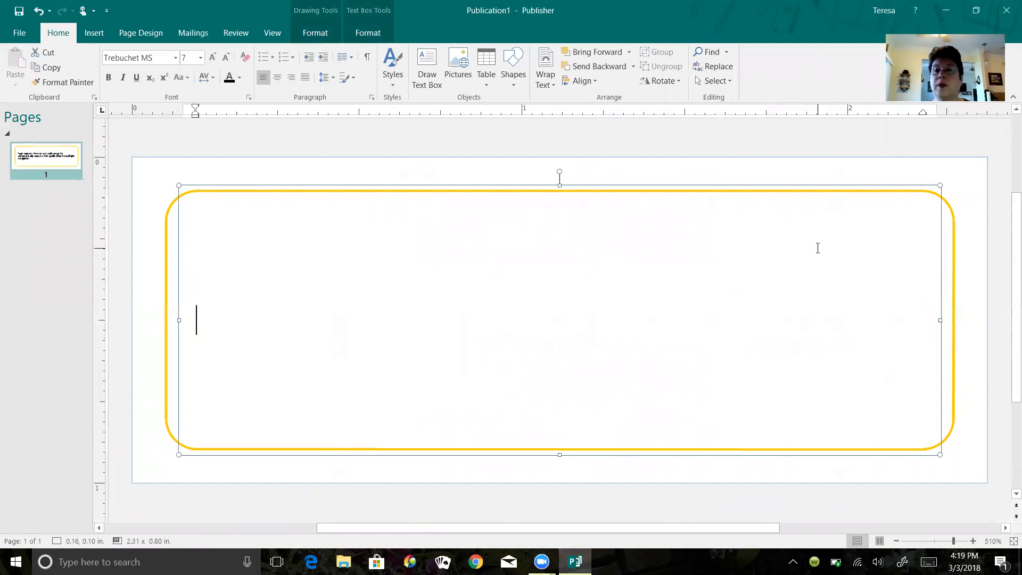
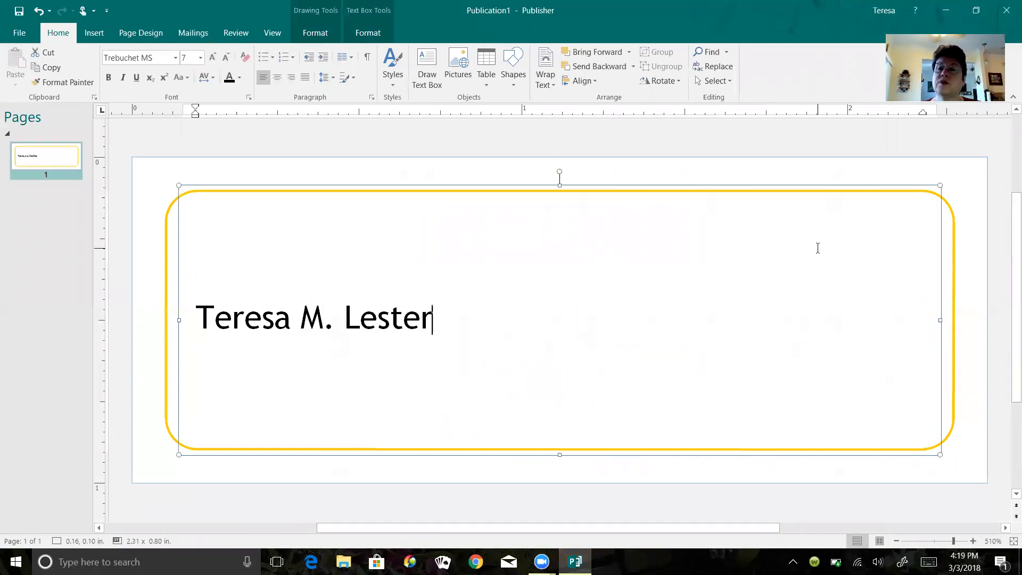
key("Return")
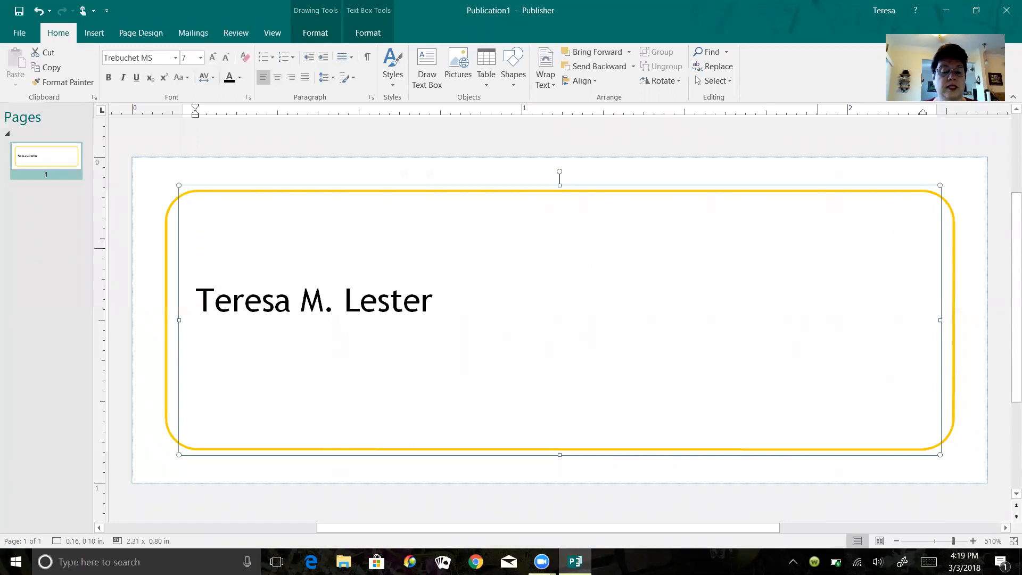
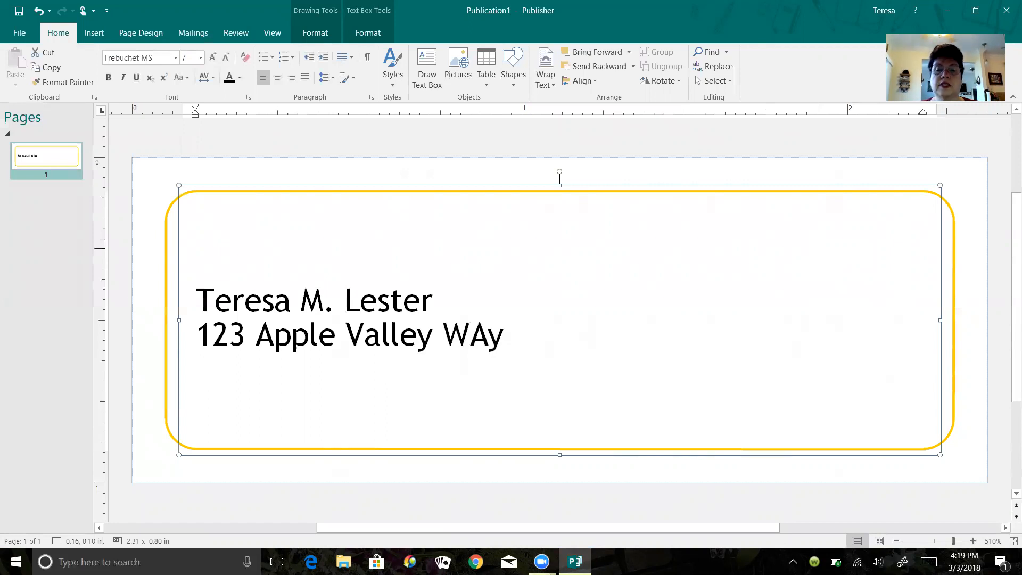
key("Return")
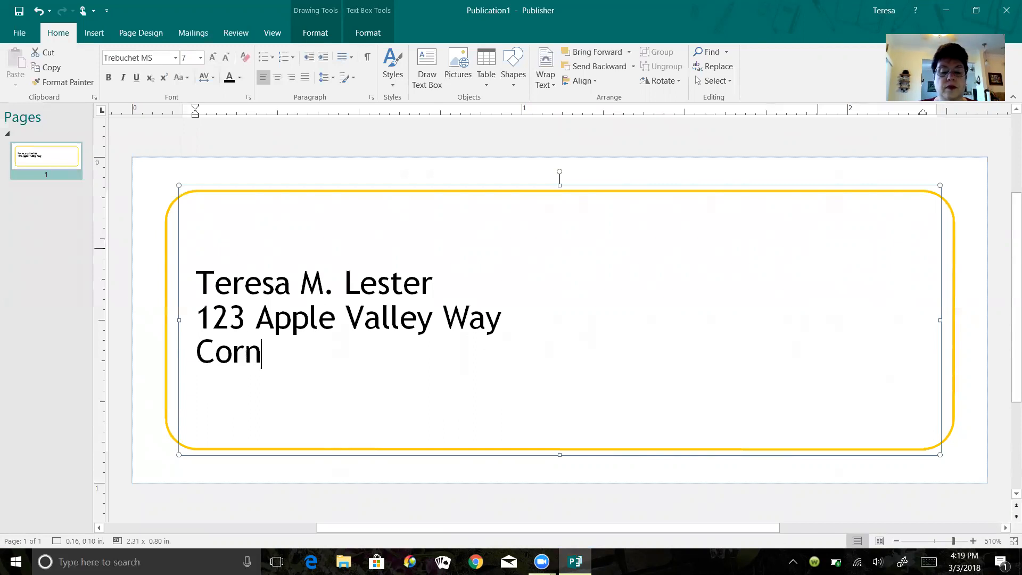
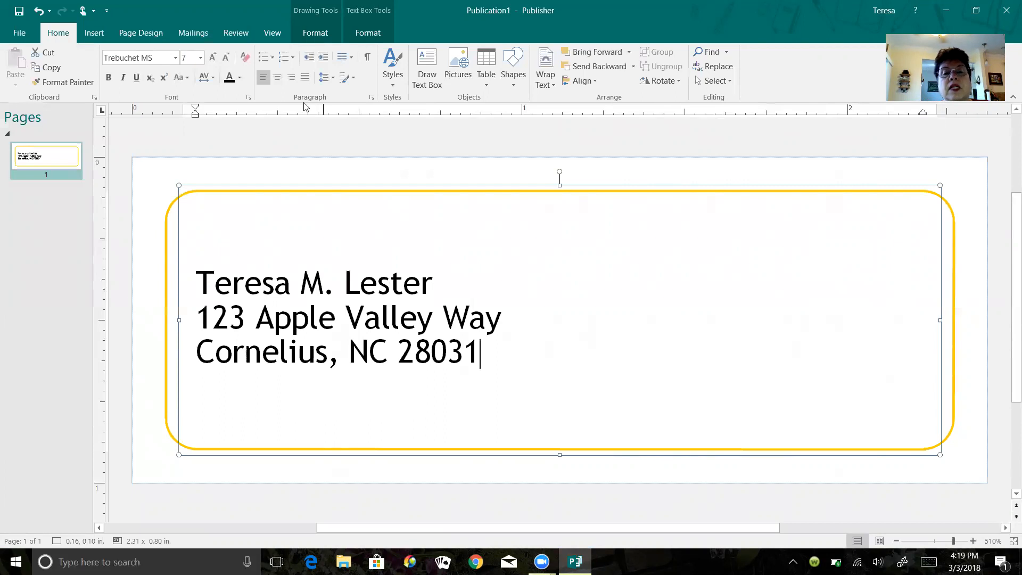
- Make all three address lines 16 pt and left-aligned
left_click_drag(201, 273, 494, 351)
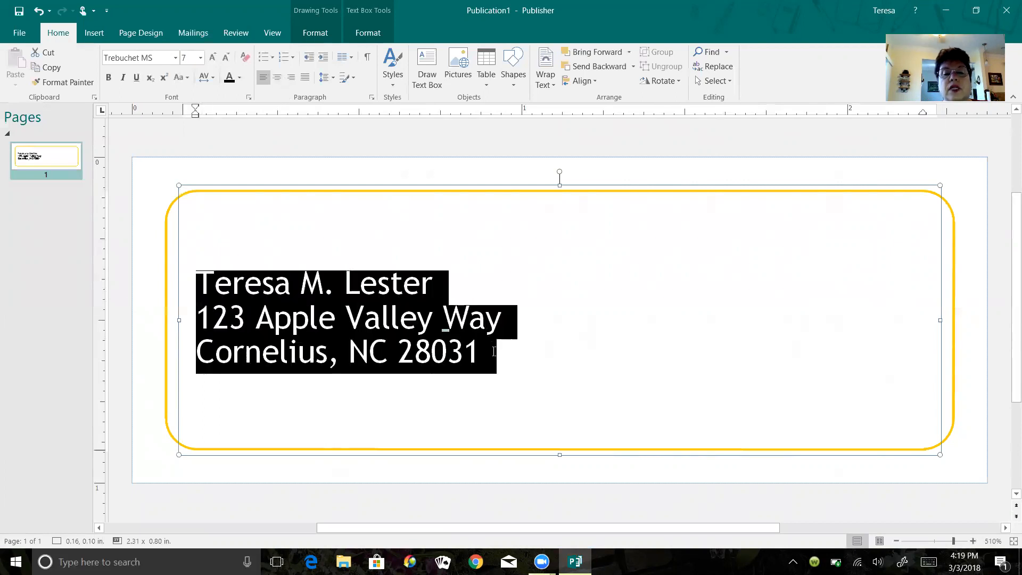
left_click(277, 78)
left_click(291, 78)
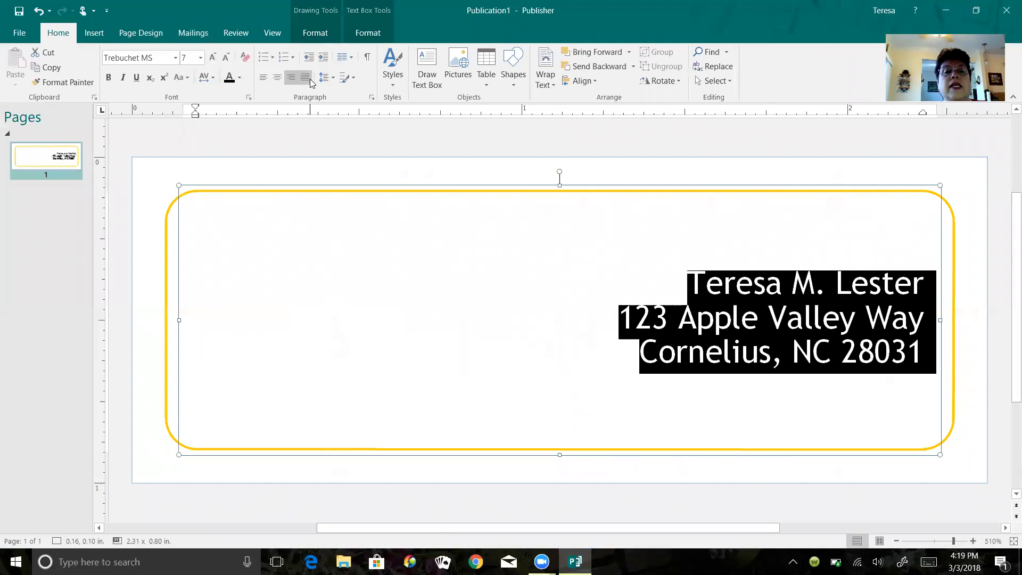
left_click(307, 78)
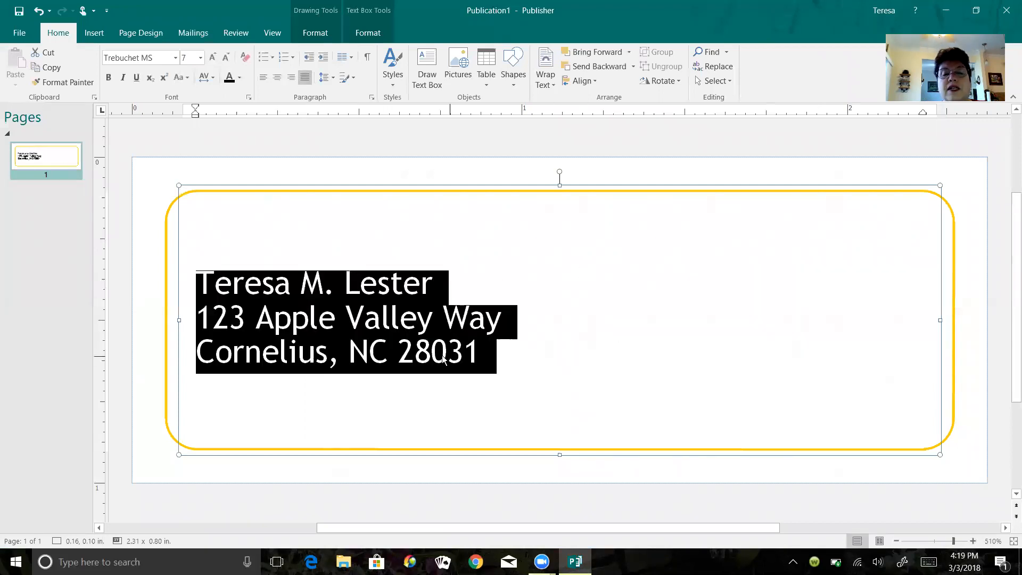
left_click(200, 57)
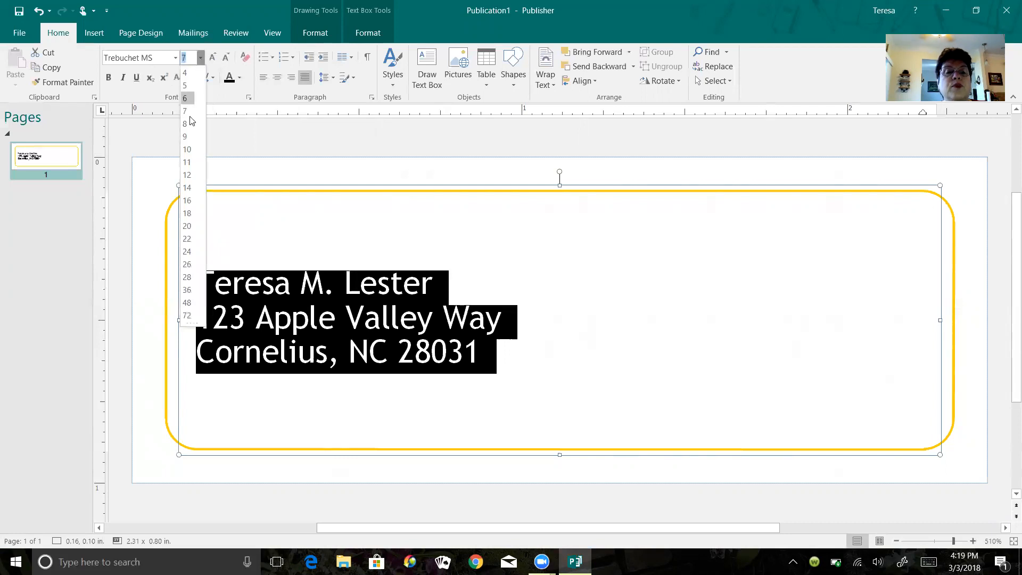
left_click(189, 201)
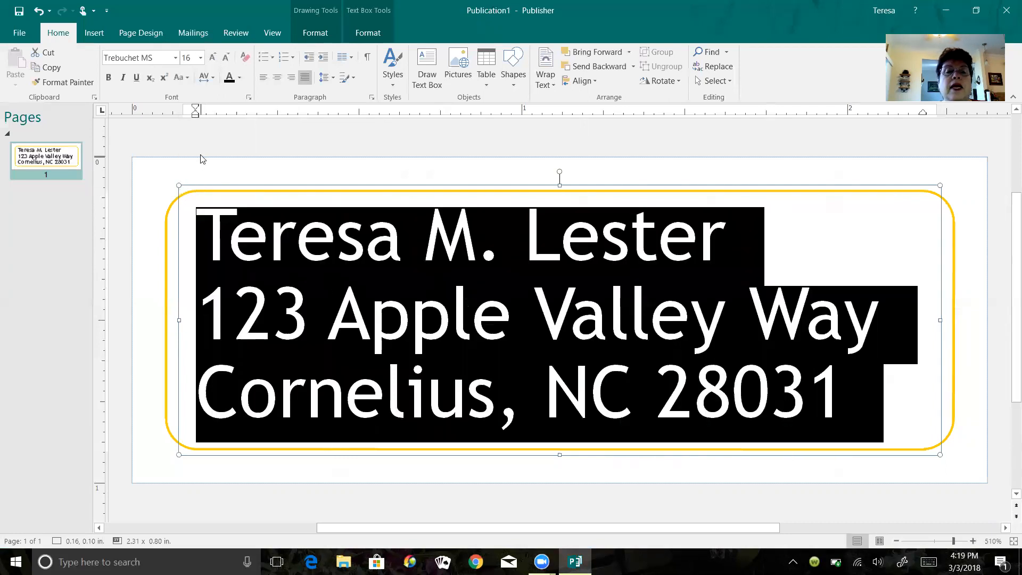
left_click(263, 77)
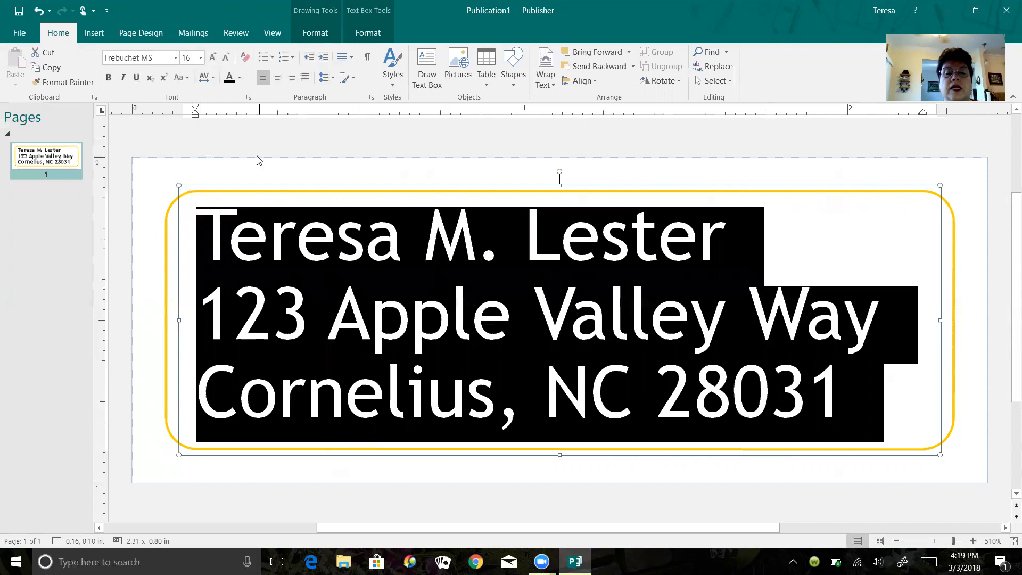
- Recolour the three address lines purple
left_click(758, 274)
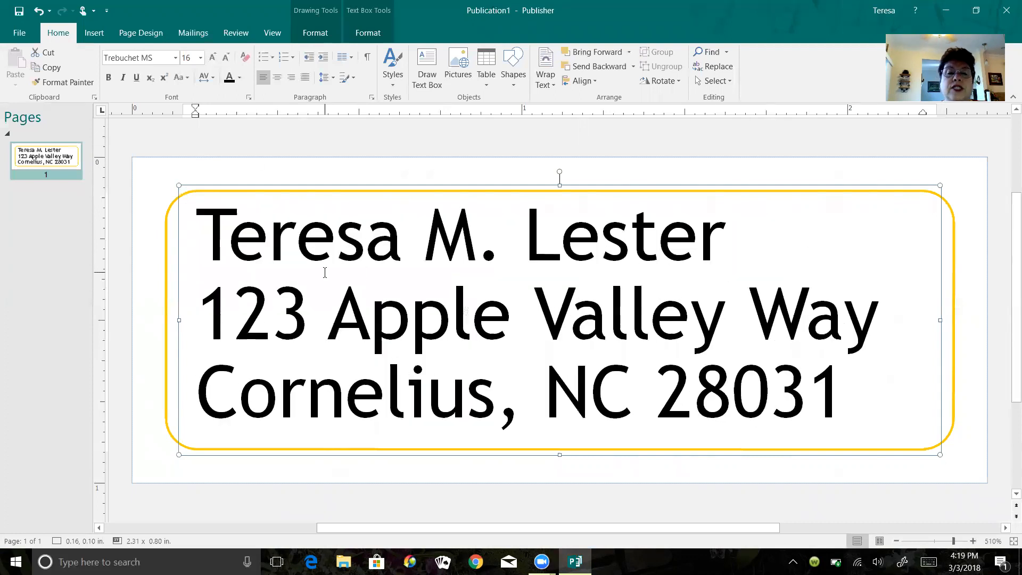
left_click_drag(197, 234, 873, 411)
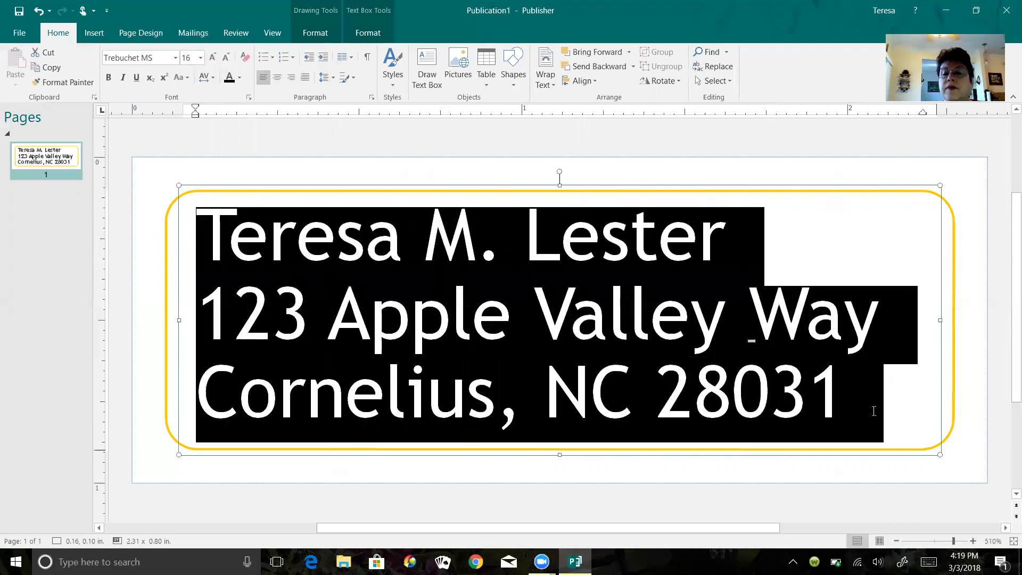
left_click(239, 77)
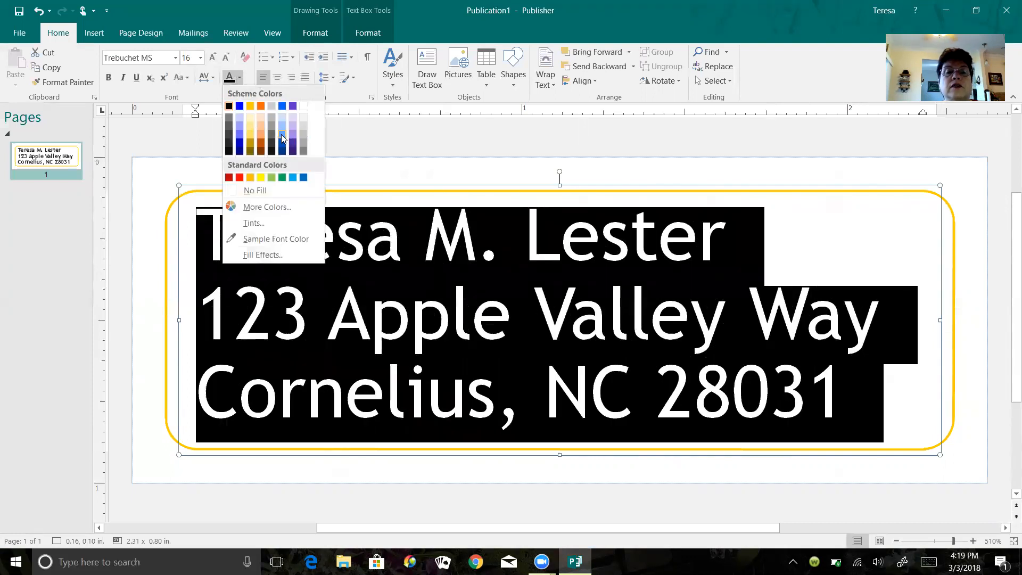
left_click(292, 148)
left_click(787, 237)
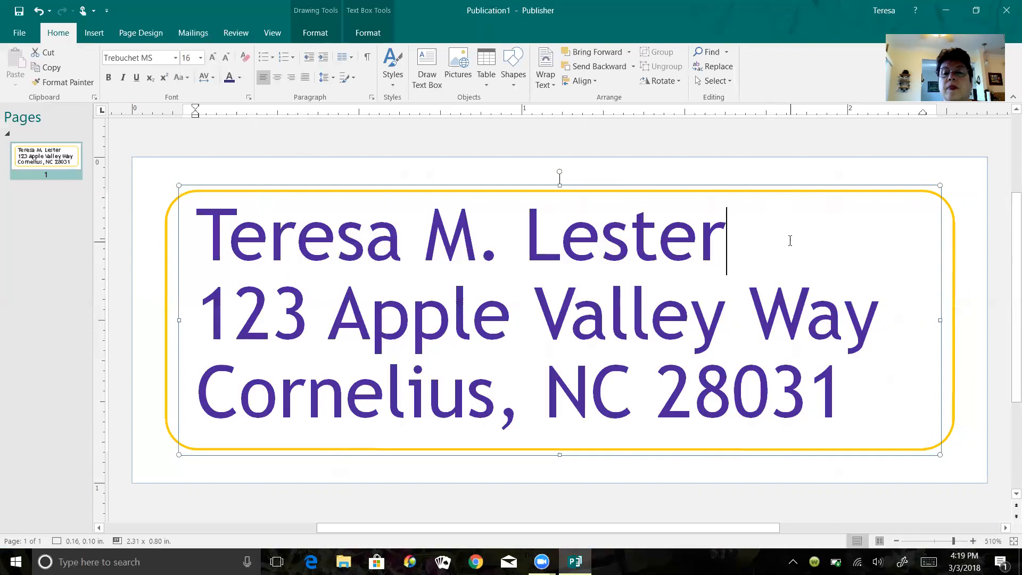
left_click(164, 258)
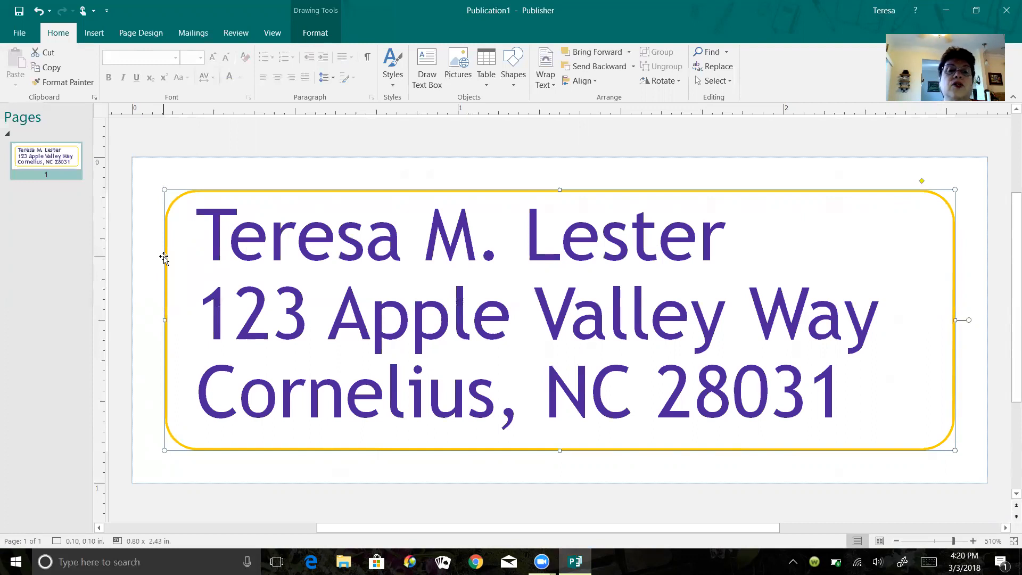
- Set the rounded rectangle's outline colour to black
left_click(317, 33)
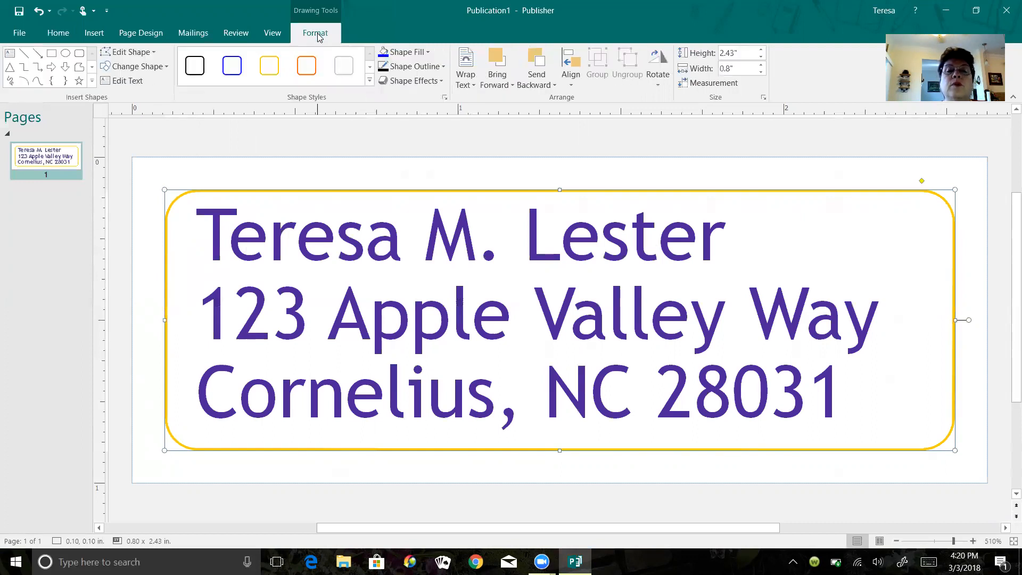
left_click(369, 80)
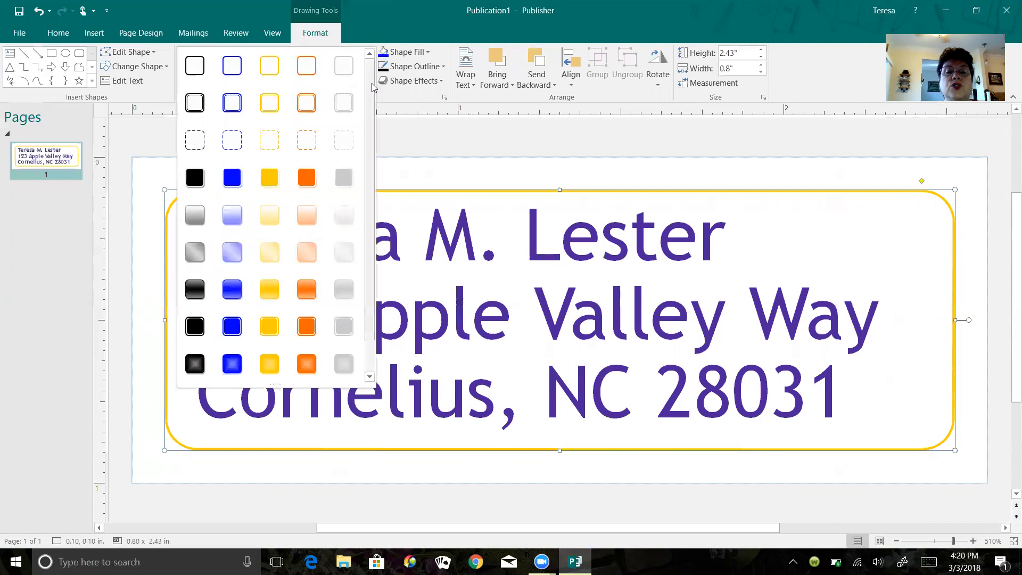
left_click(443, 68)
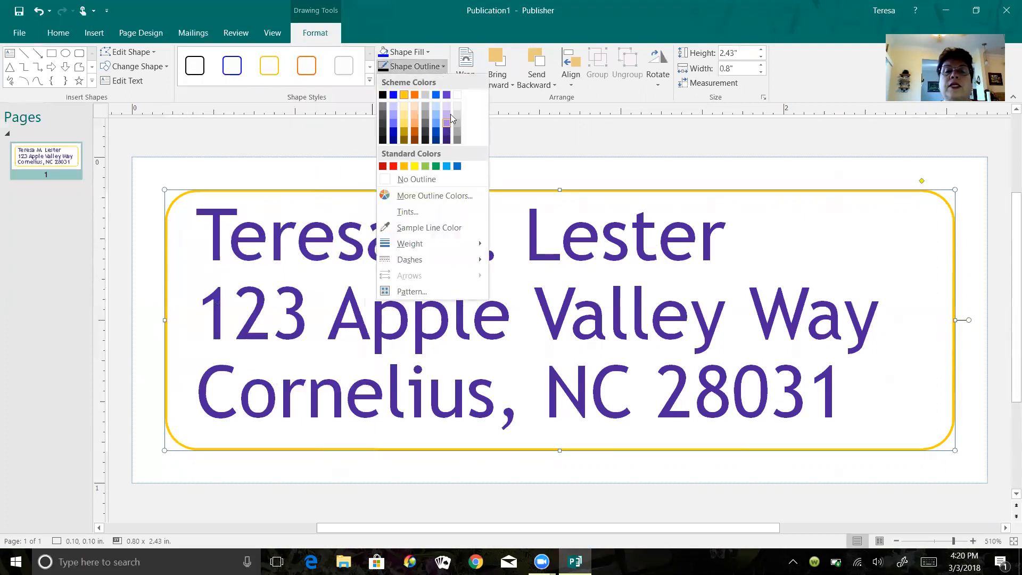
left_click(382, 94)
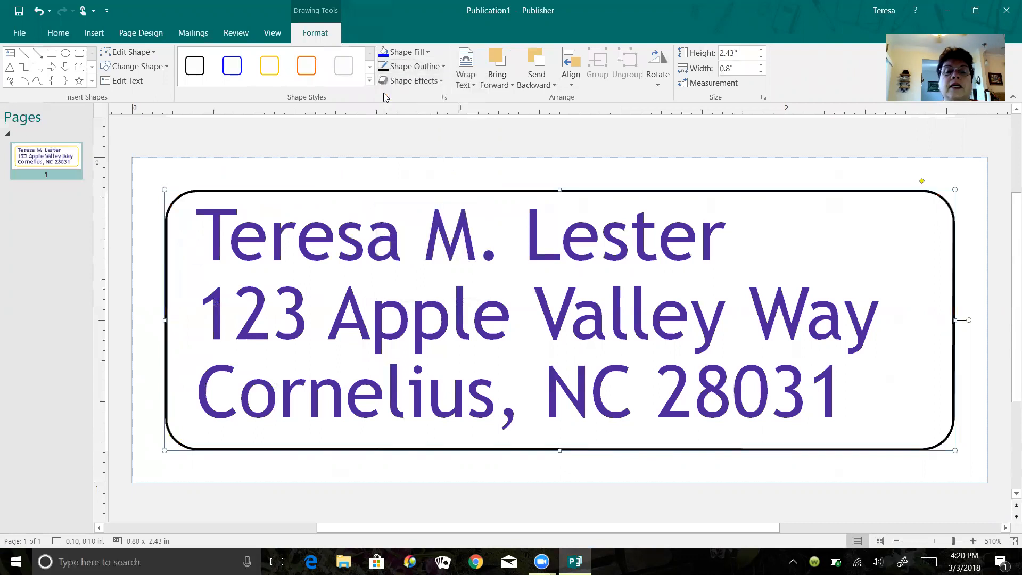
- Thicken the rectangle's outline to 2¼ pt and recolour it blue
left_click(445, 68)
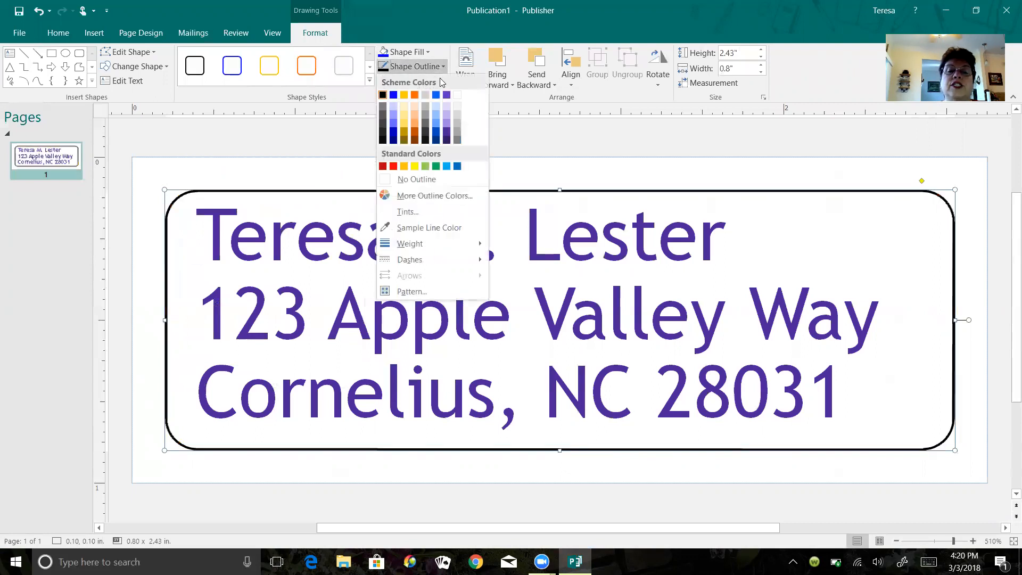
mouse_move(463, 243)
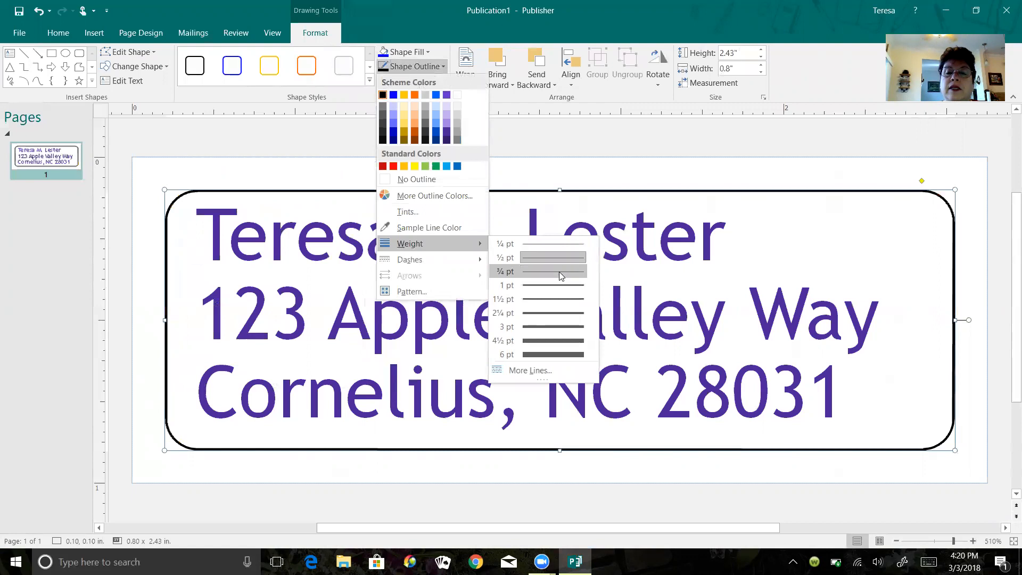
left_click(555, 313)
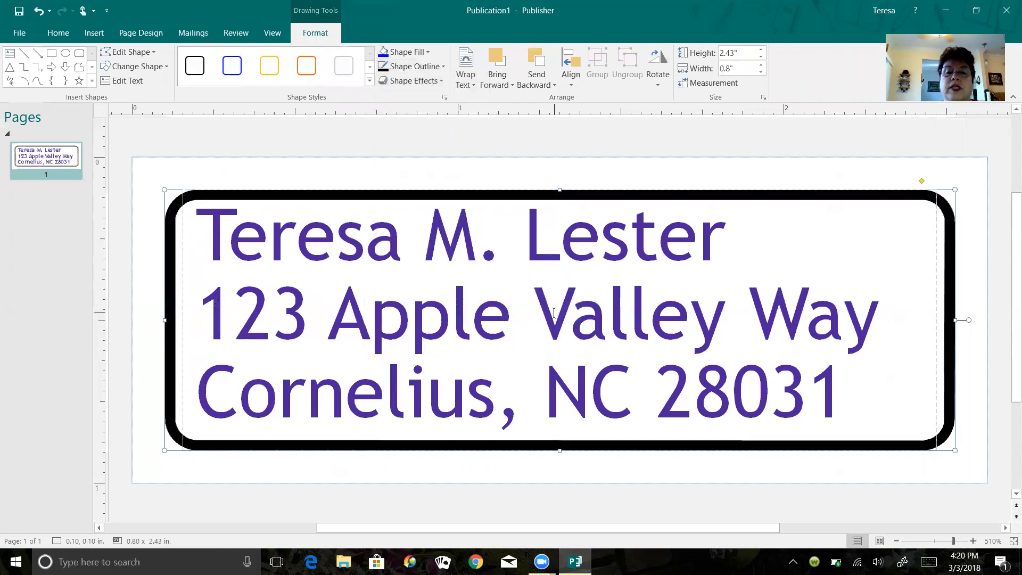
left_click(445, 67)
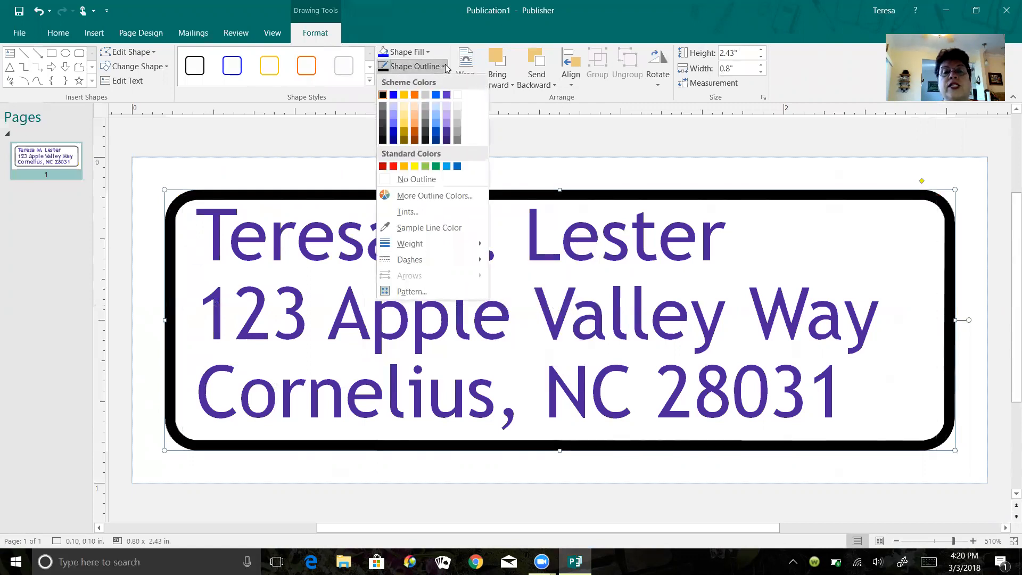
left_click(395, 127)
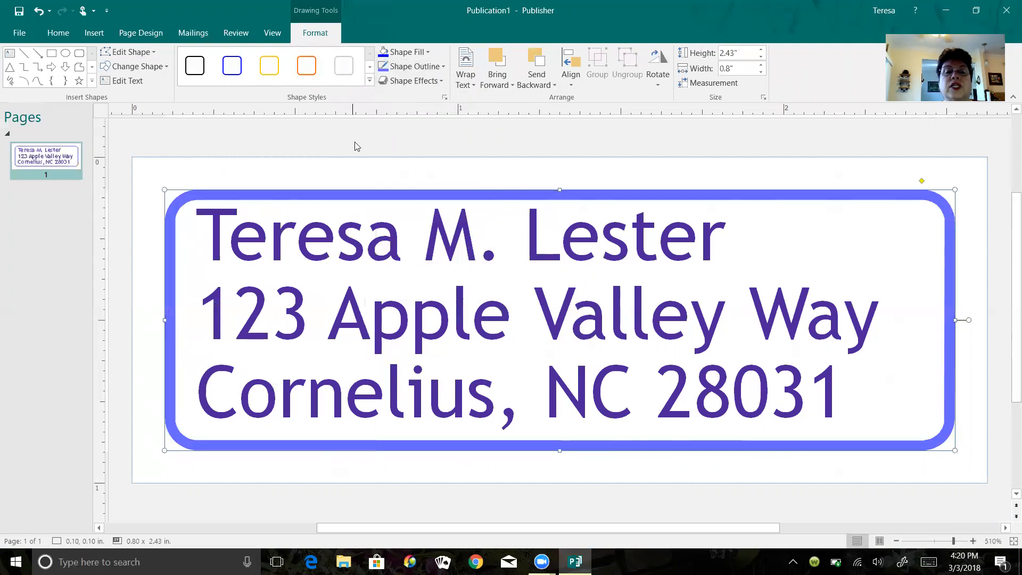
left_click(59, 33)
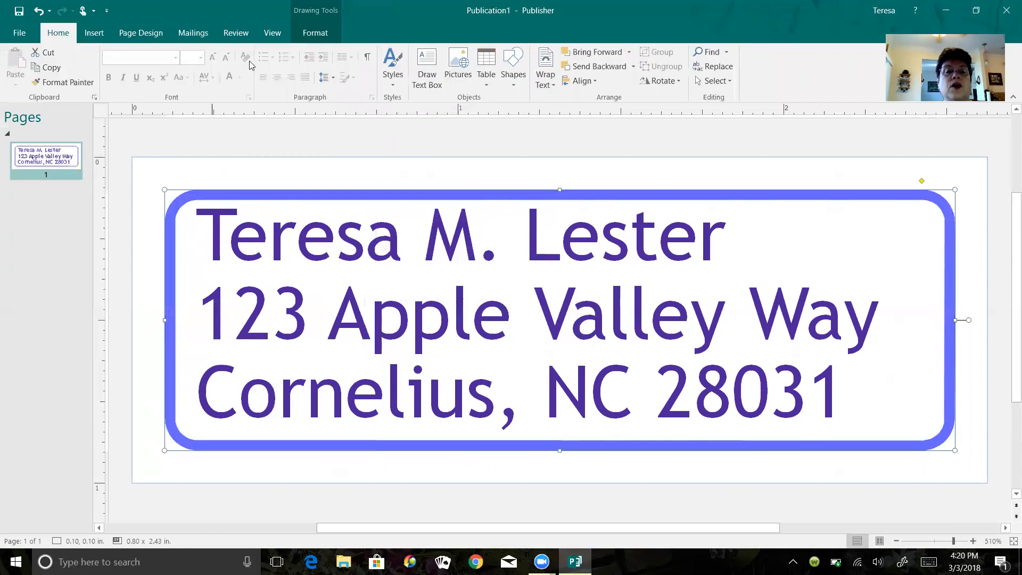
- Turn all three address lines black
left_click(366, 317)
left_click_drag(198, 234, 812, 366)
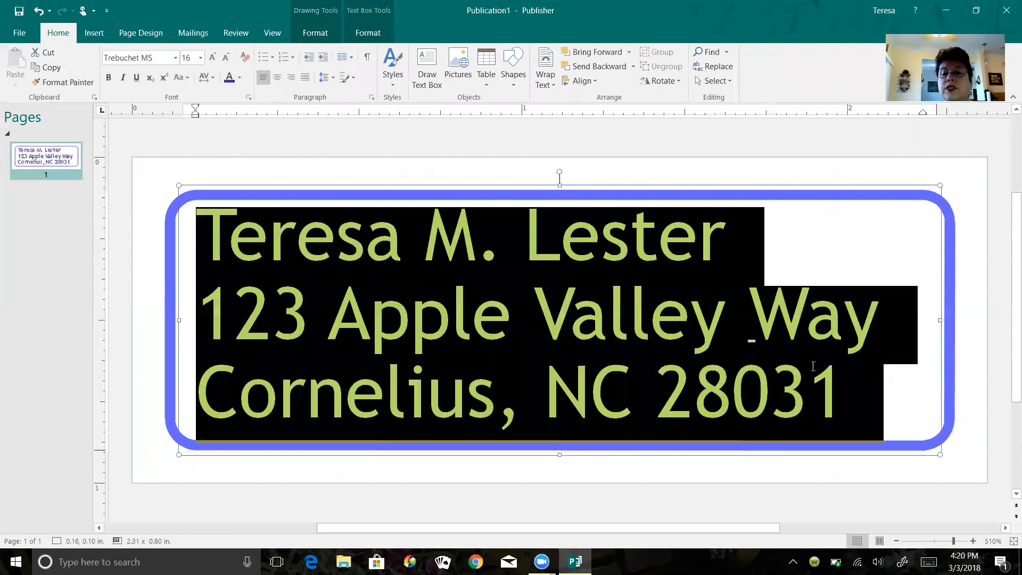
left_click(240, 78)
left_click(231, 106)
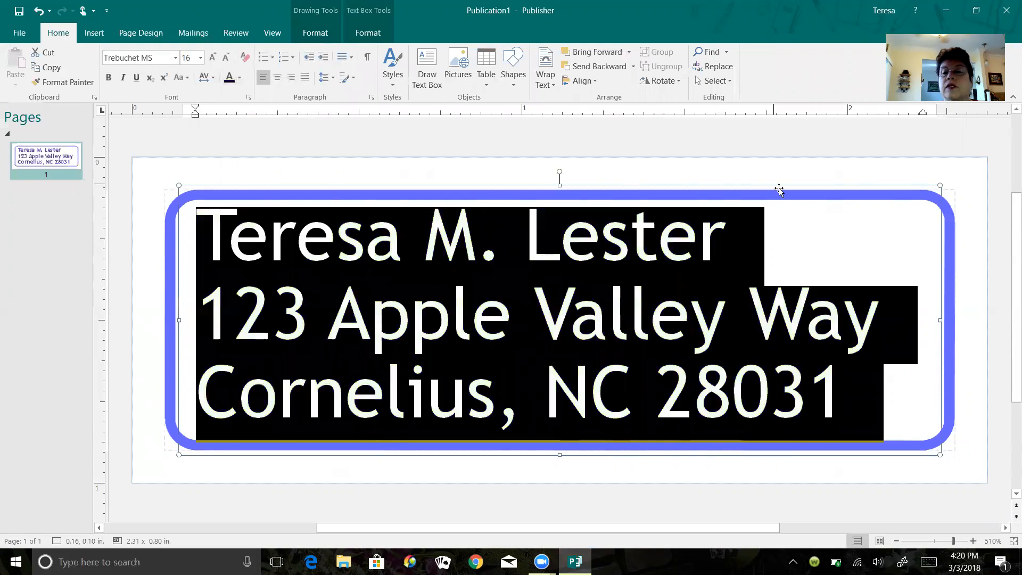
left_click(838, 237)
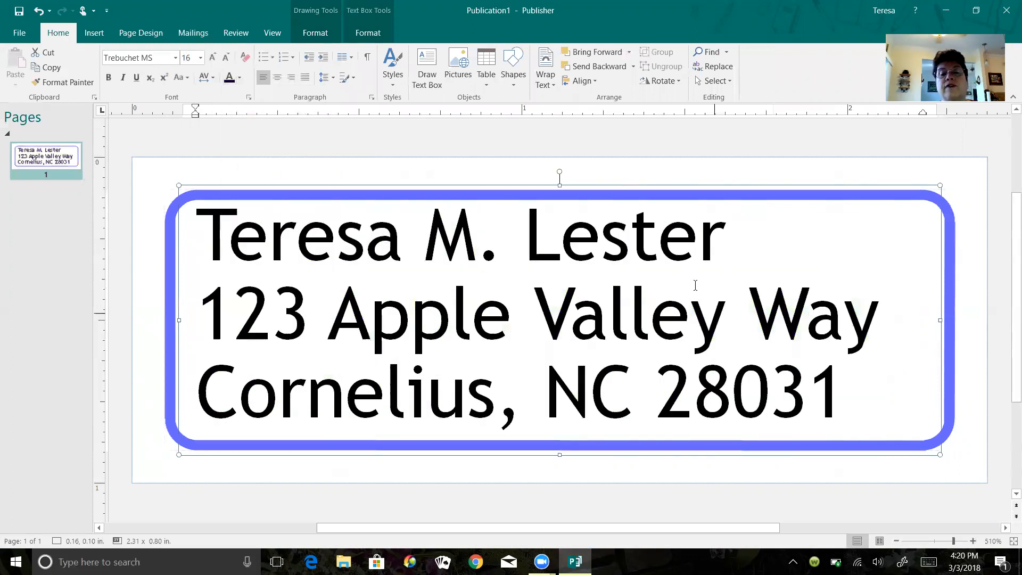
- Give the text area a pale cream fill
left_click(368, 33)
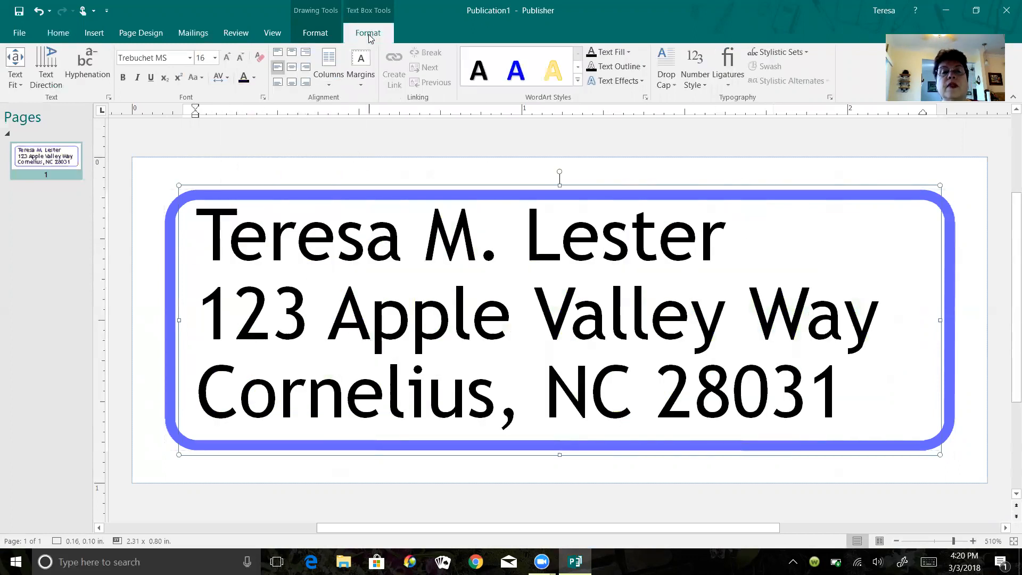
left_click(306, 35)
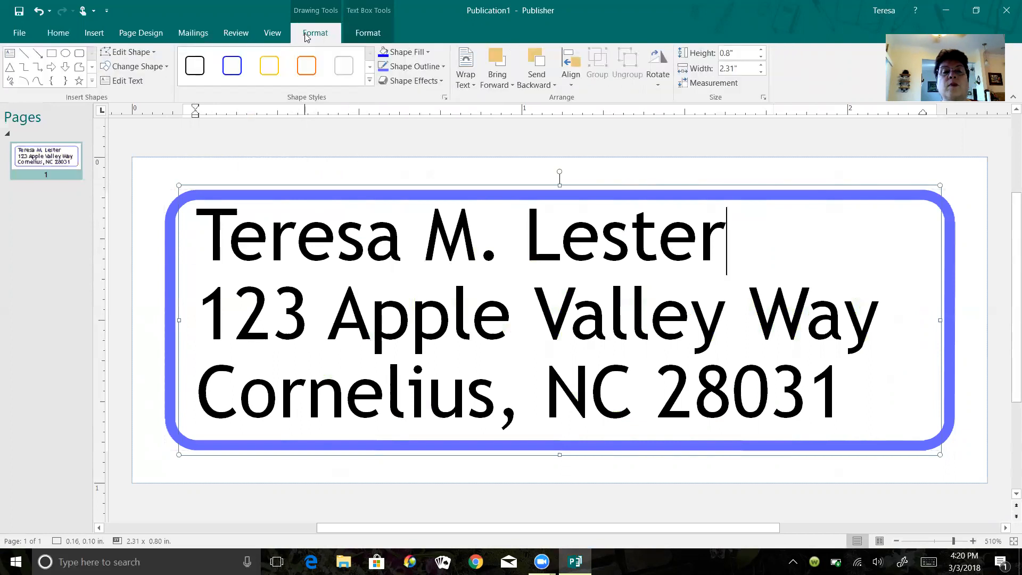
left_click(428, 53)
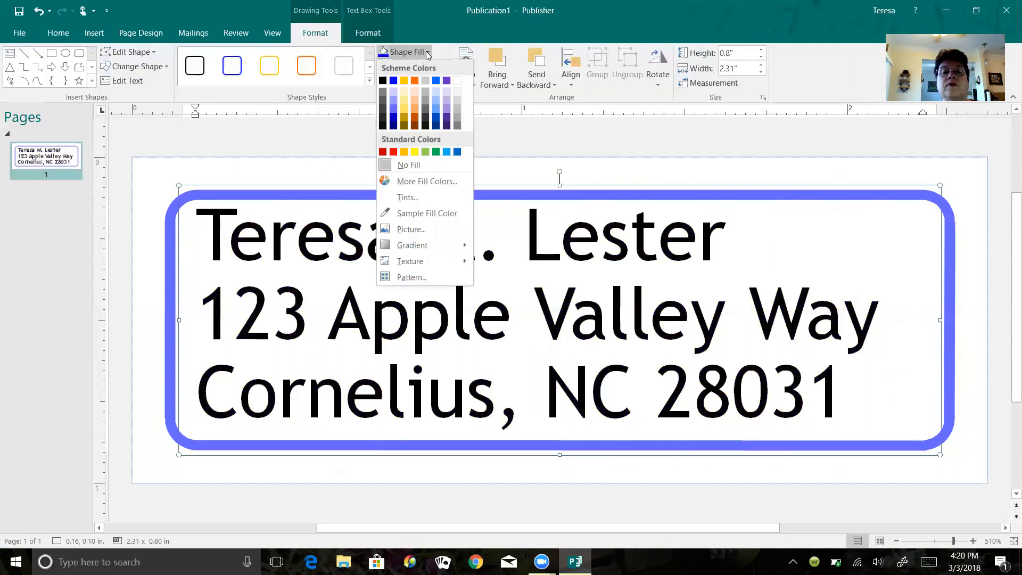
left_click(406, 92)
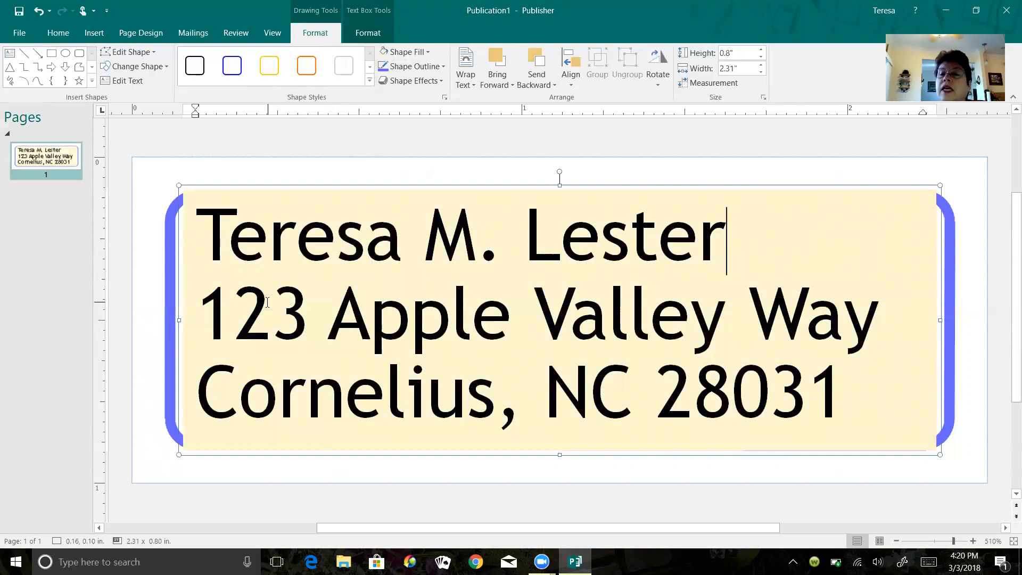
- Undo the cream fill on the inner text area
right_click(793, 253)
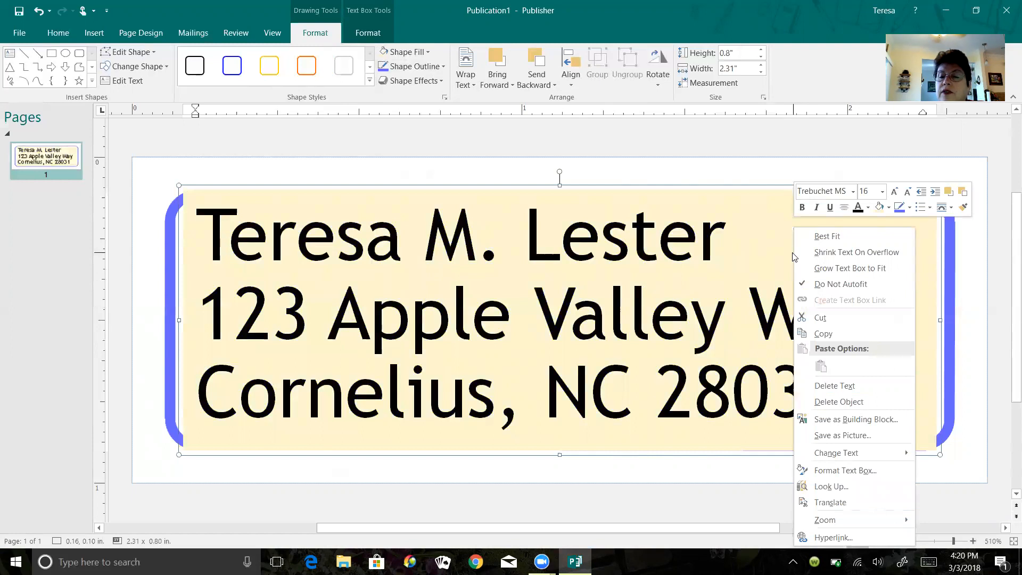
left_click(39, 14)
left_click(39, 14)
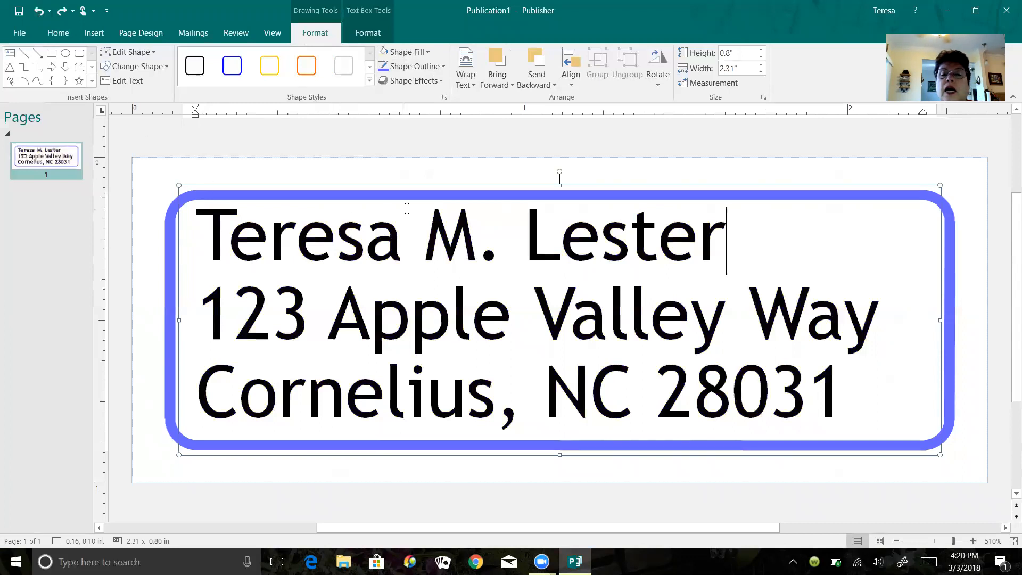
- Raise the rounded rectangle's top edge slightly and fill the whole shape pale cream
left_click(170, 212)
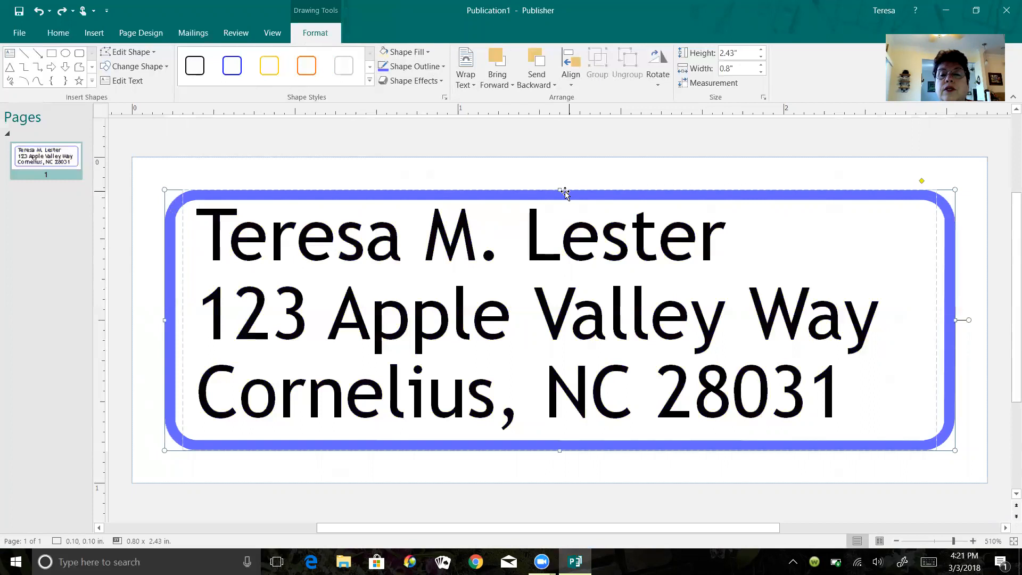
left_click_drag(558, 188, 556, 176)
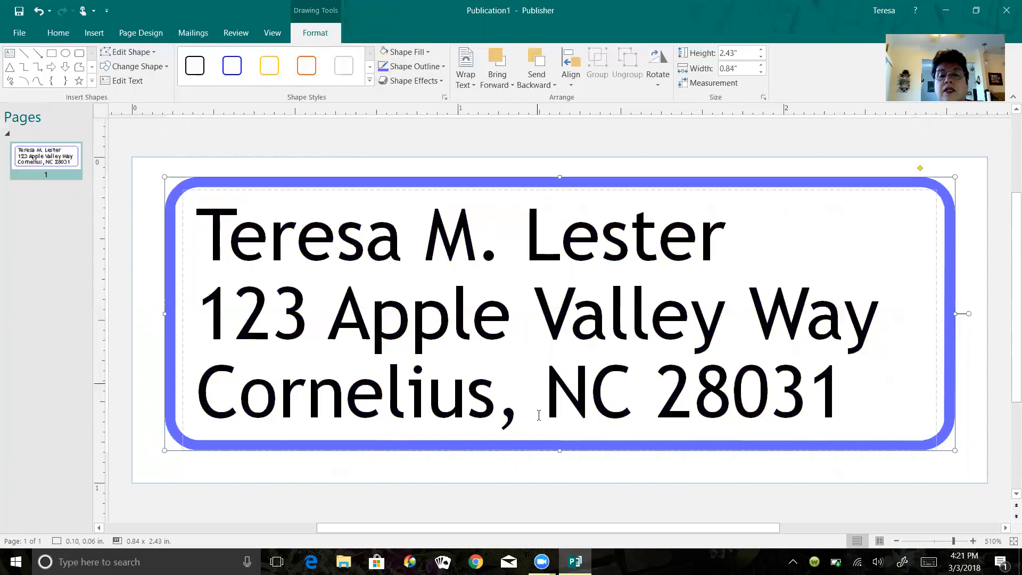
left_click(429, 52)
left_click(401, 93)
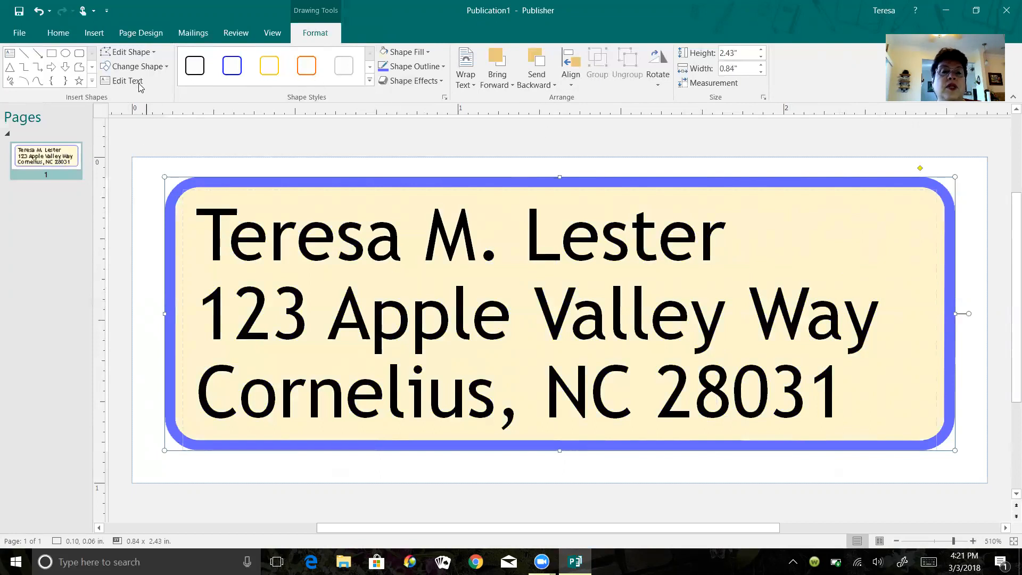
- Look through the Insert, Page Design, Mailings, Review and View commands, ending back on Home
left_click(75, 35)
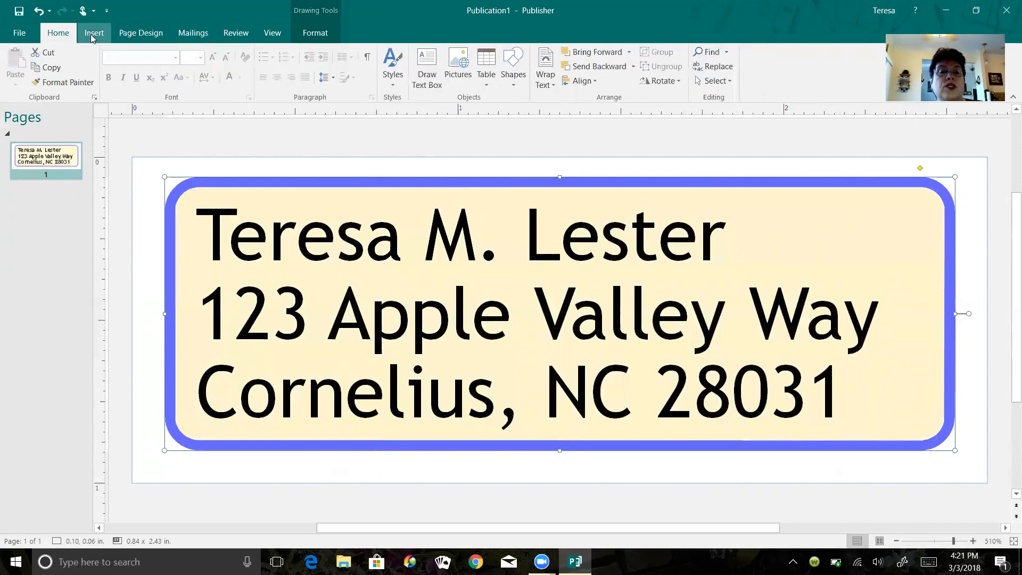
left_click(92, 36)
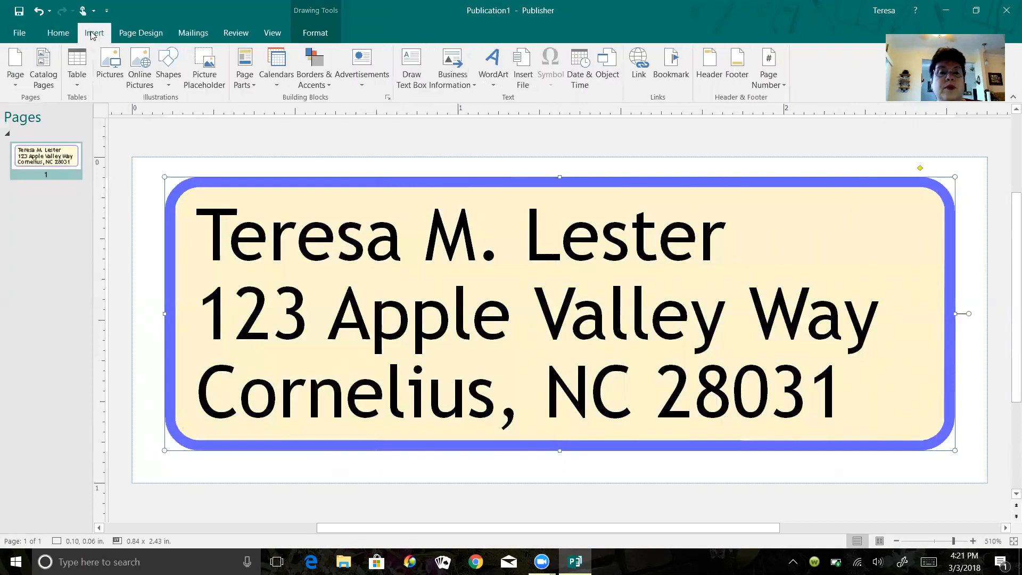
left_click(140, 35)
left_click(189, 34)
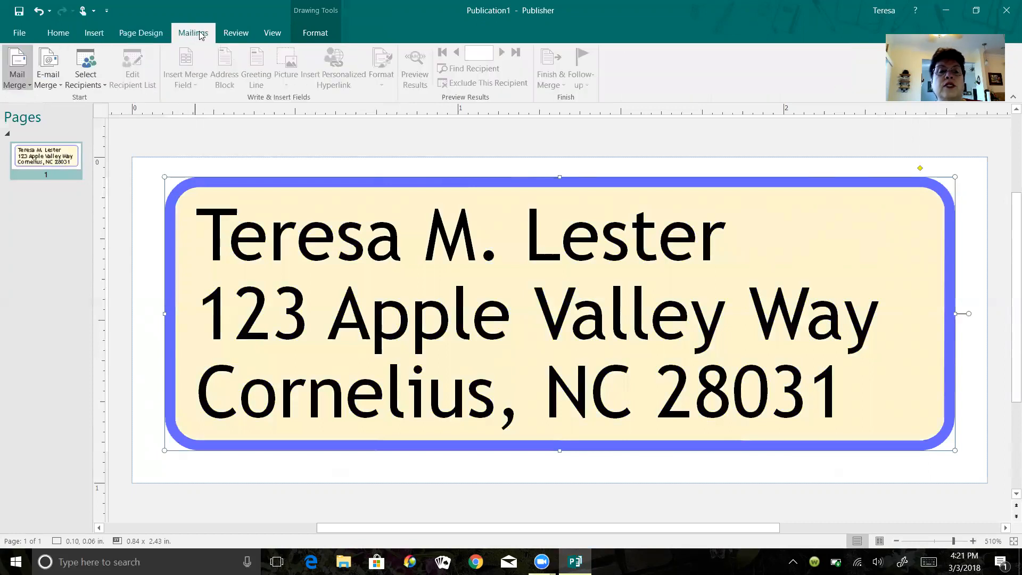
left_click(235, 33)
left_click(269, 31)
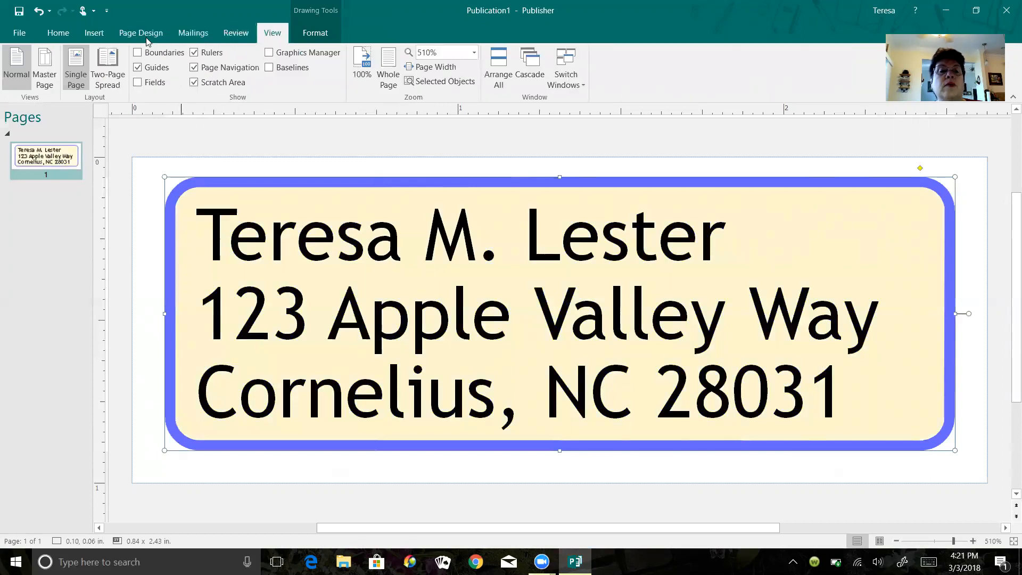
left_click(49, 31)
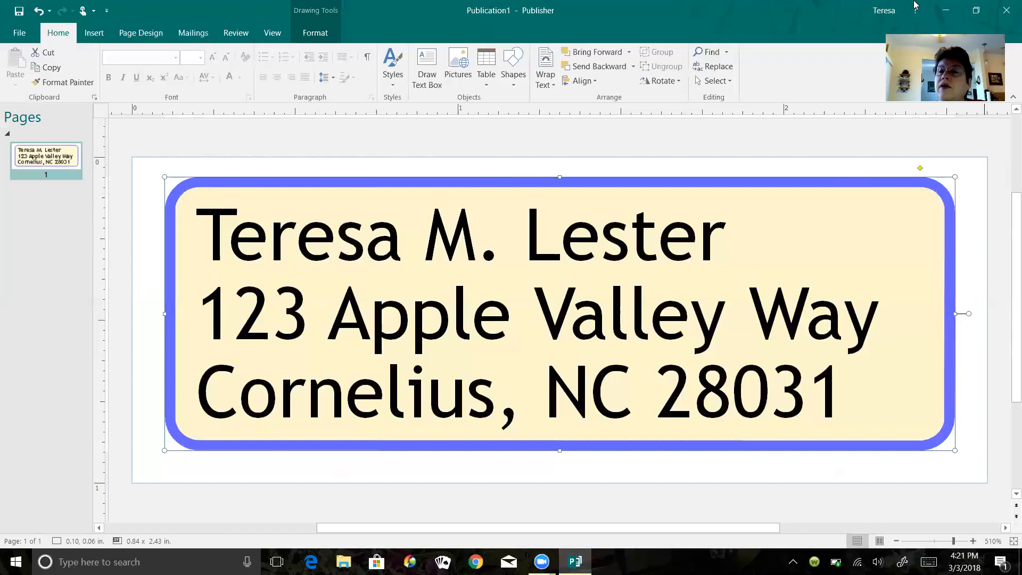
- Close the Batik label publication without saving, dismissing the Save As dialog
left_click(1005, 11)
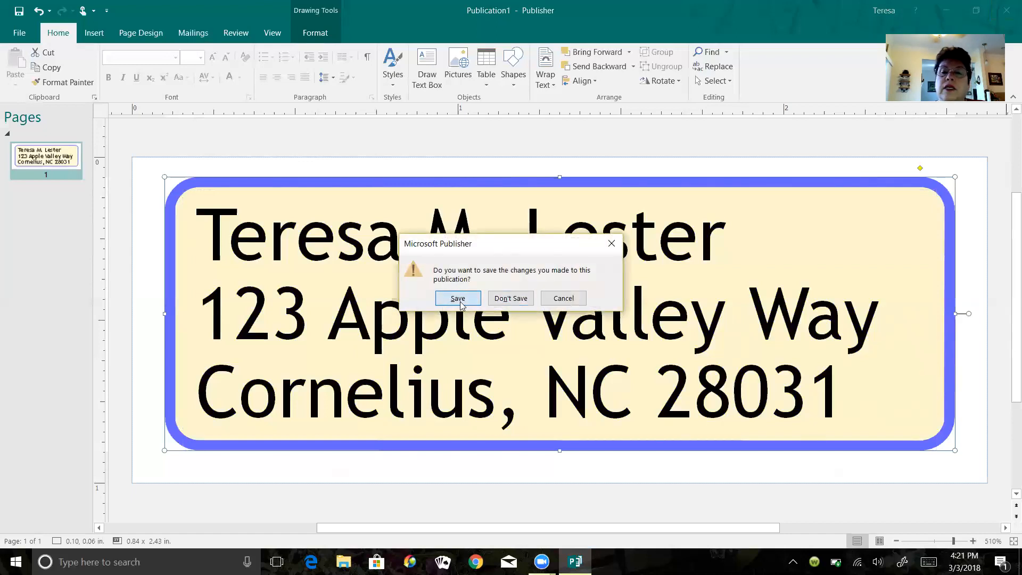
key("Escape")
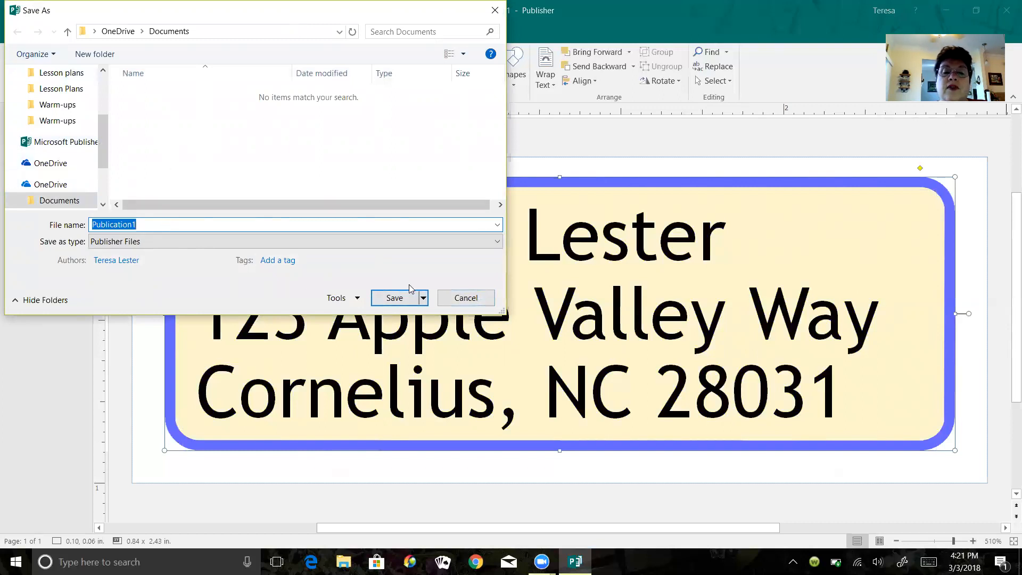
left_click(491, 300)
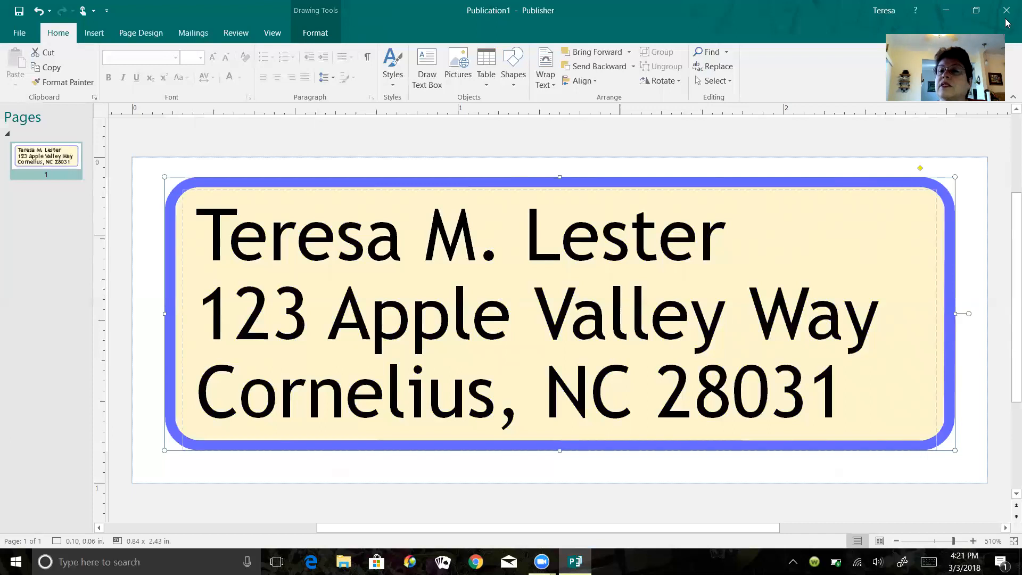
left_click(1006, 19)
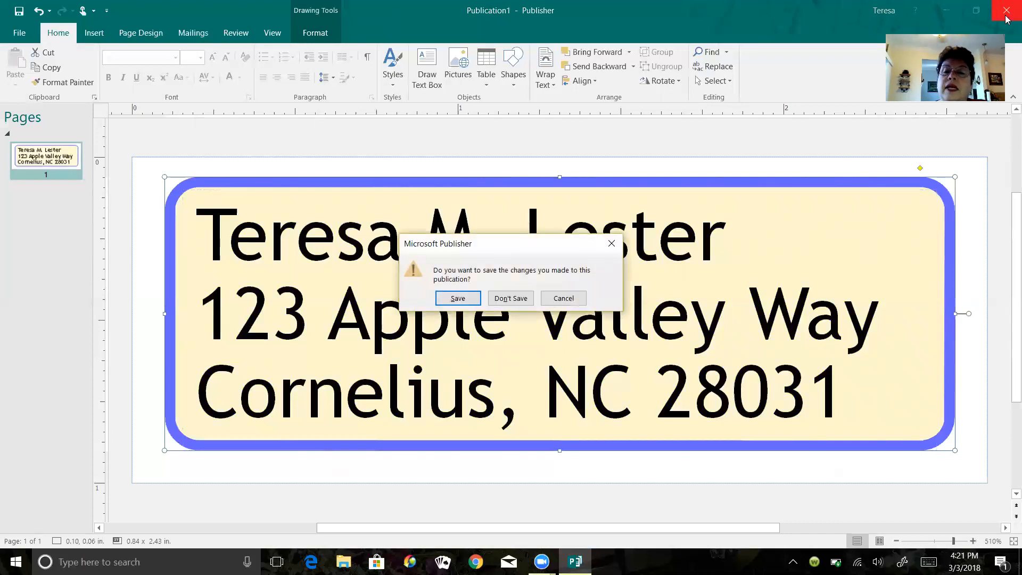
key("n")
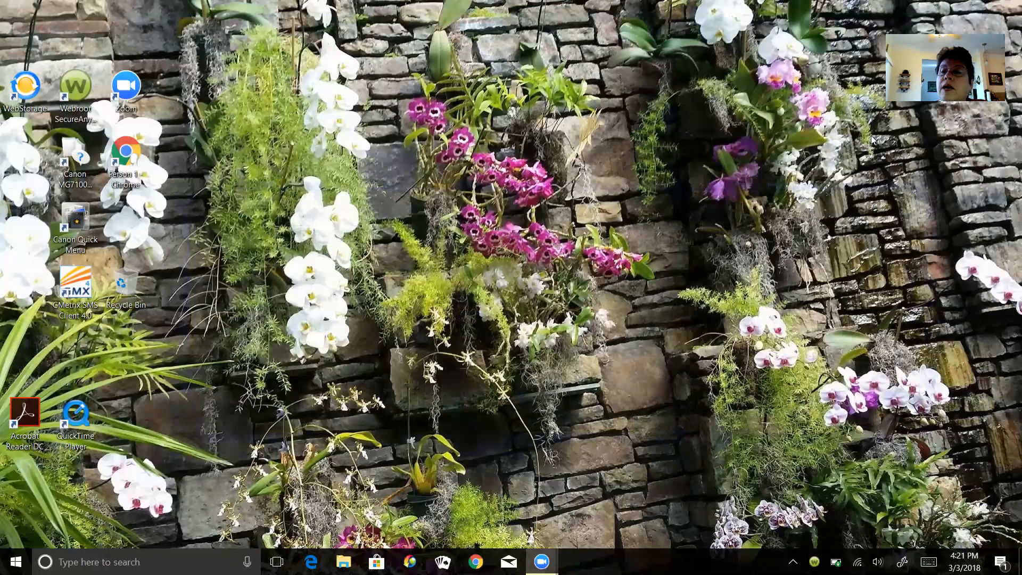